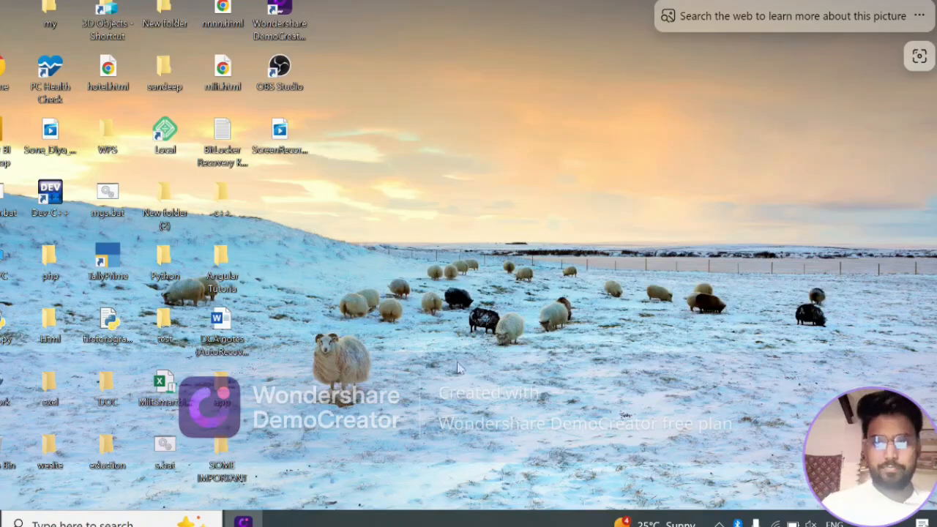
# Launch Word and create a new blank document.
pyautogui.press('super')
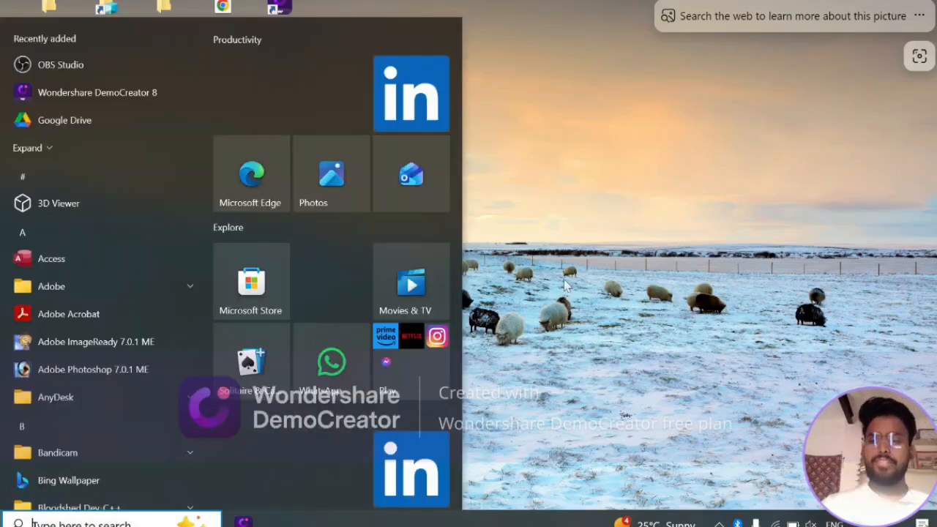
pyautogui.write('wo')
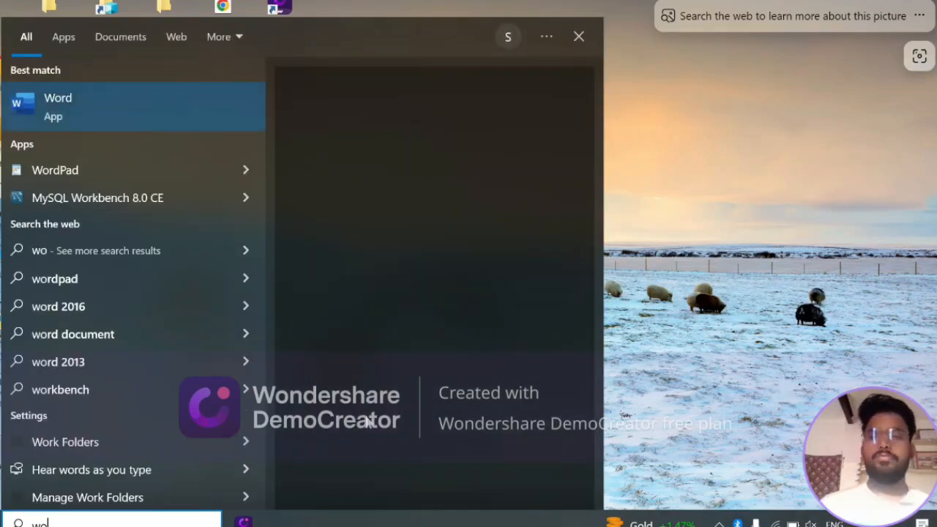
pyautogui.click(176, 121)
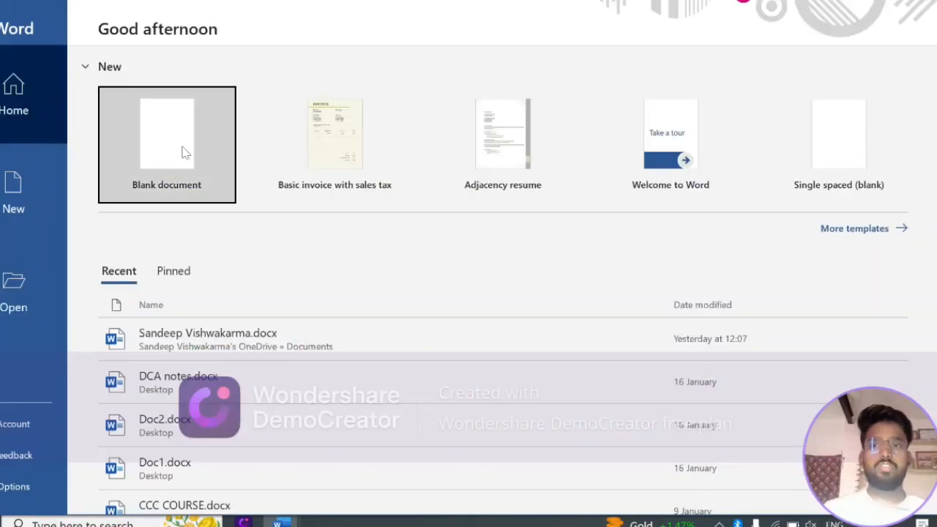
pyautogui.click(182, 146)
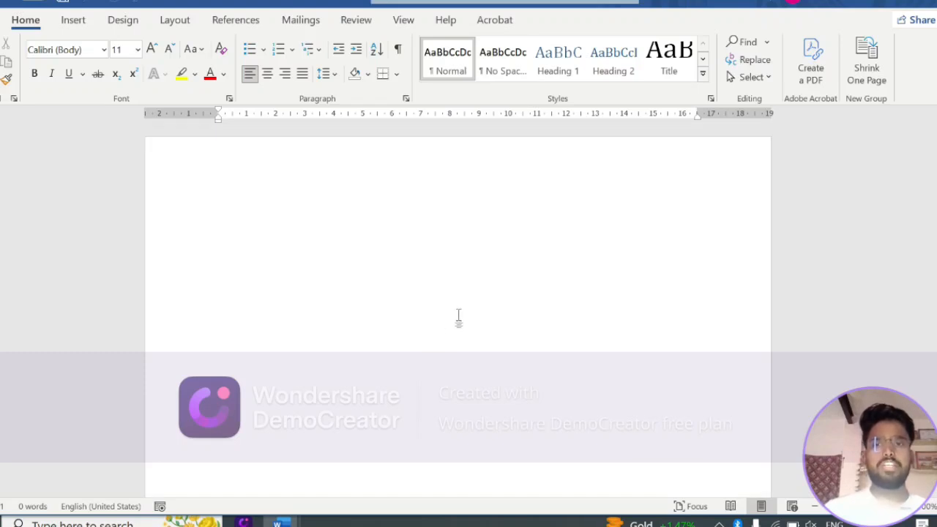
pyautogui.scroll(-2, 447, 298)
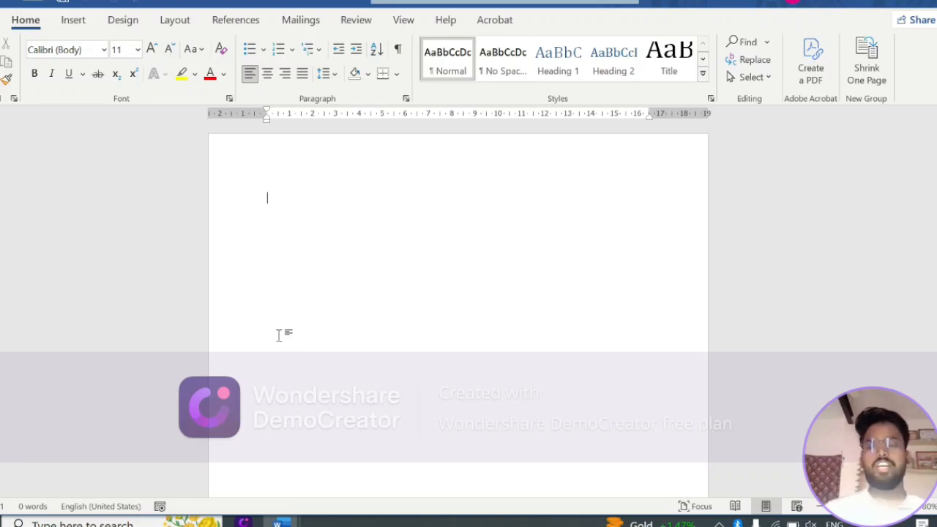
# Choose the paper size for the blank document and apply narrow page margins.
pyautogui.click(174, 20)
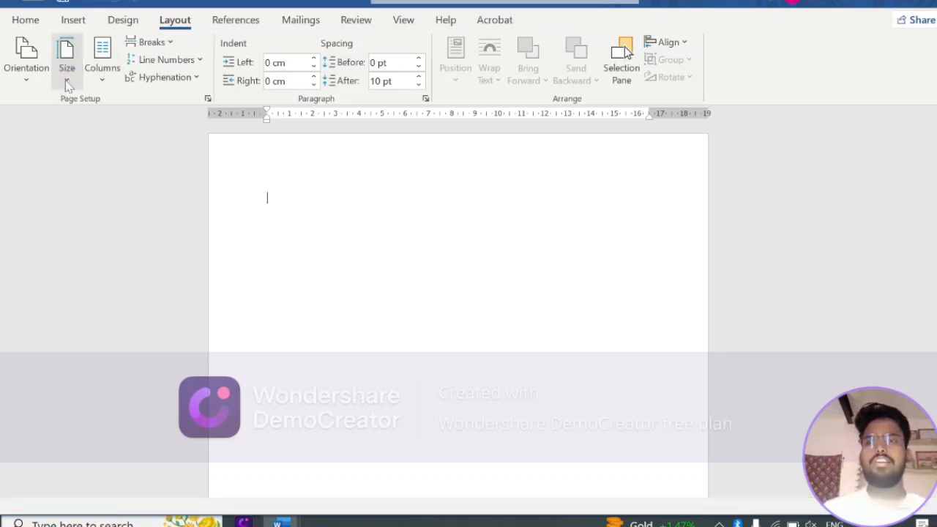
pyautogui.click(67, 82)
pyautogui.click(71, 122)
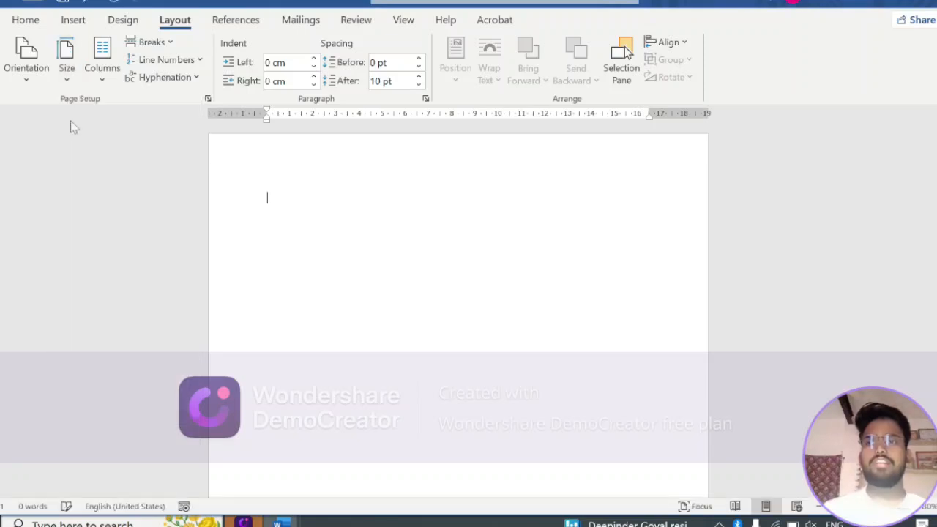
pyautogui.click(26, 55)
pyautogui.click(30, 227)
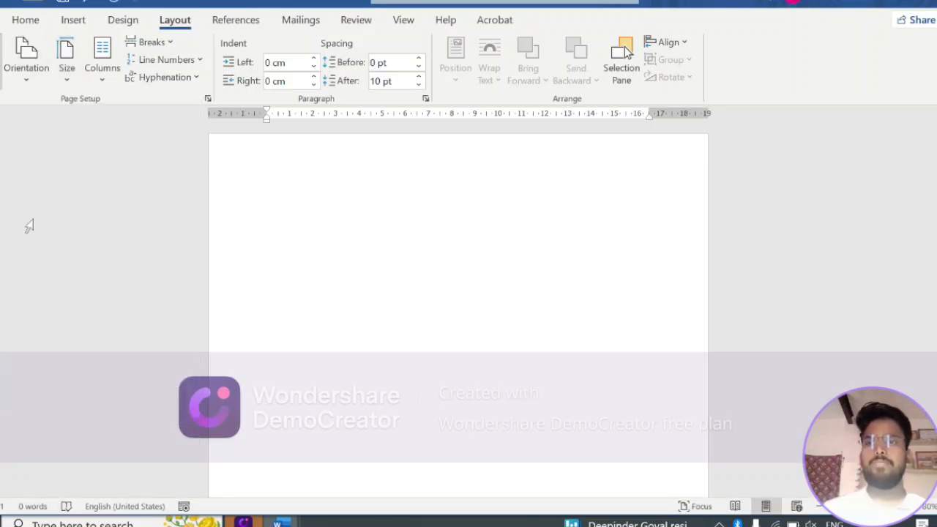
# Switch the page orientation to Landscape.
pyautogui.click(33, 73)
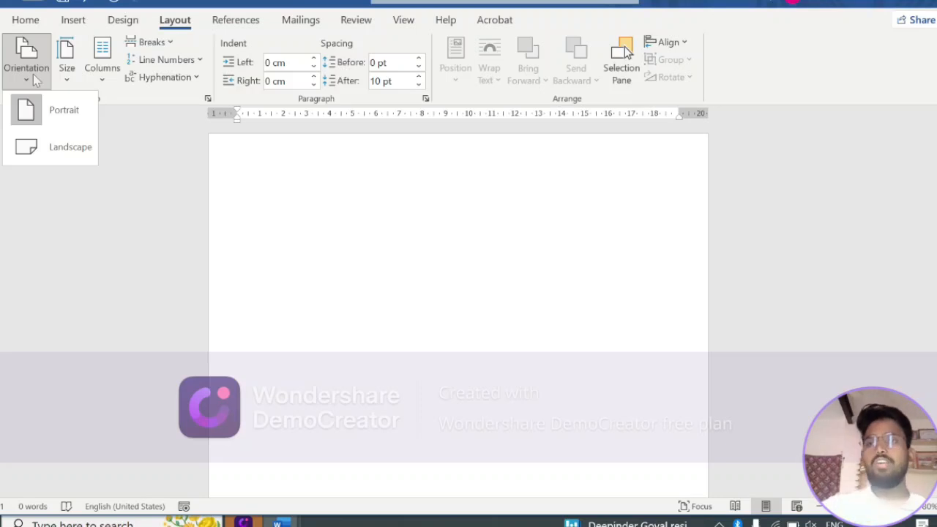
pyautogui.keyDown('ctrl'); pyautogui.scroll(-4, 606, 352); pyautogui.keyUp('ctrl')
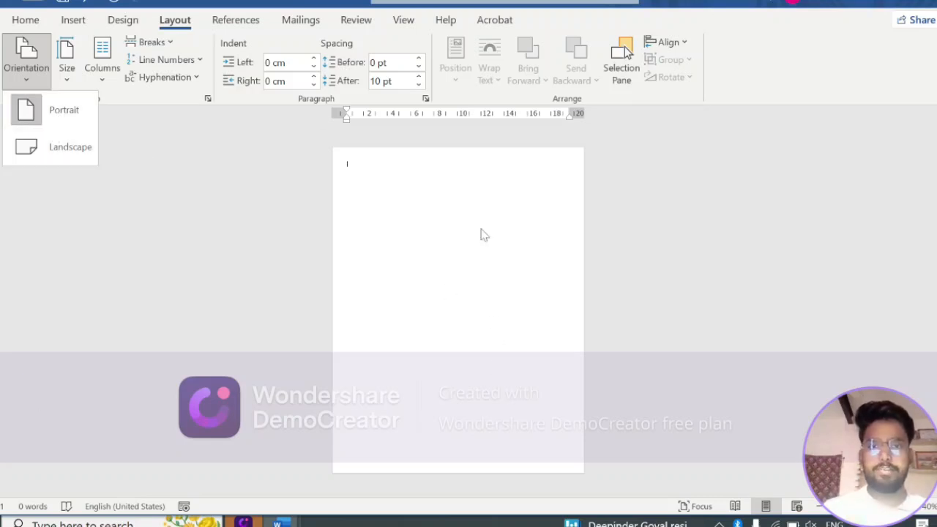
pyautogui.click(46, 155)
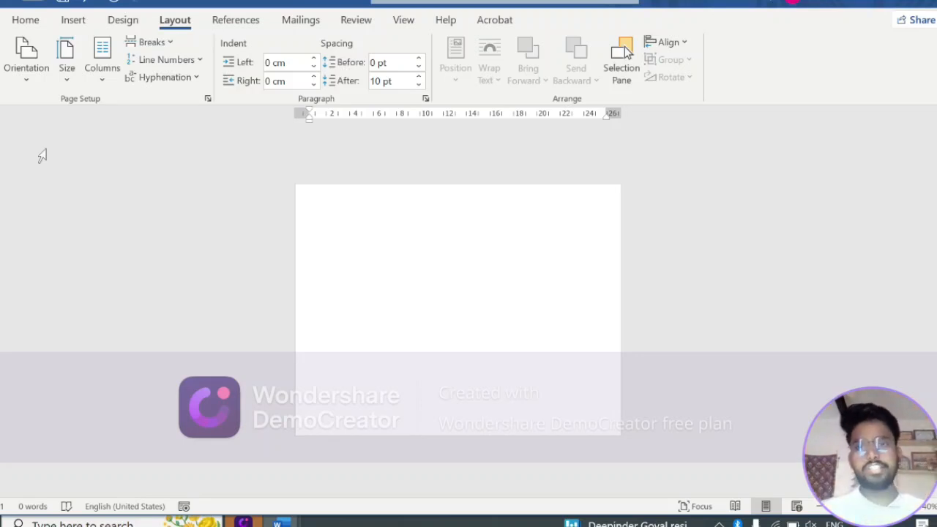
pyautogui.scroll(1, 326, 183)
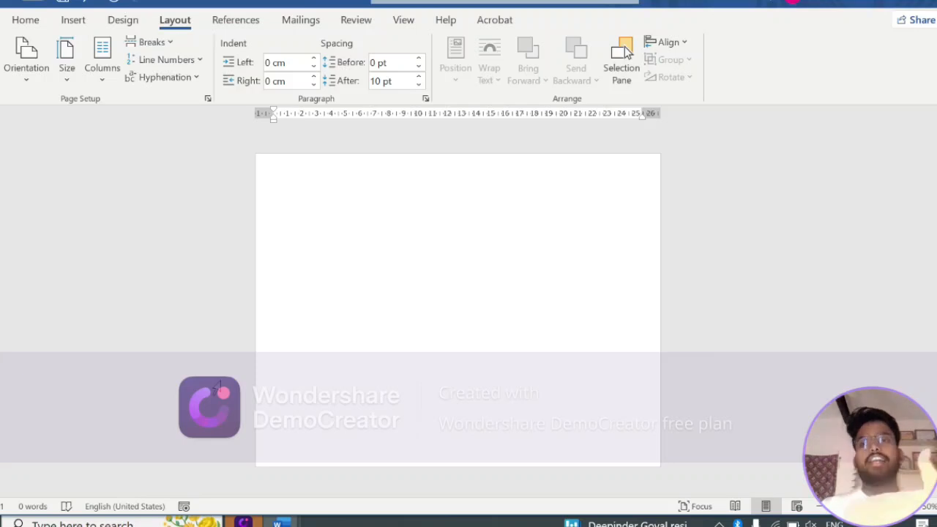
# Draw a rectangle about 27.55 cm wide and 21.38 cm high over nearly the whole page.
pyautogui.click(26, 22)
pyautogui.click(74, 22)
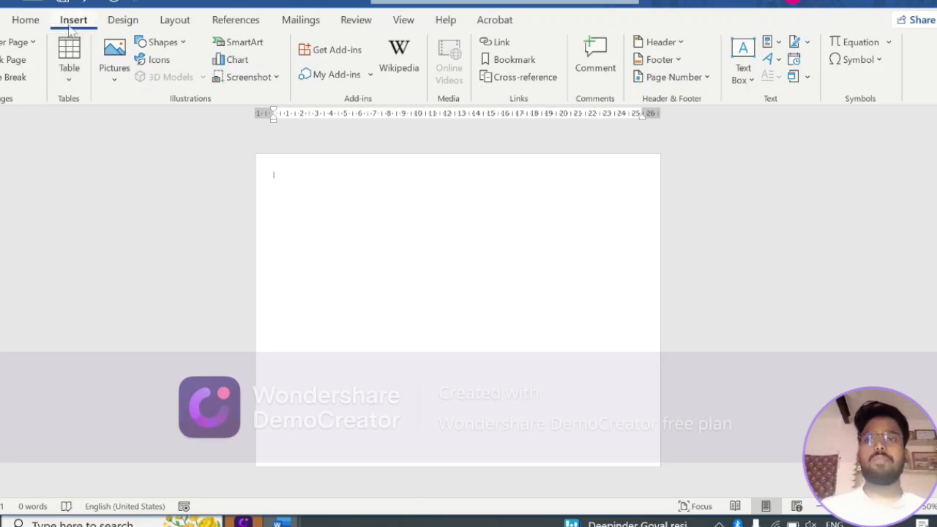
pyautogui.click(165, 43)
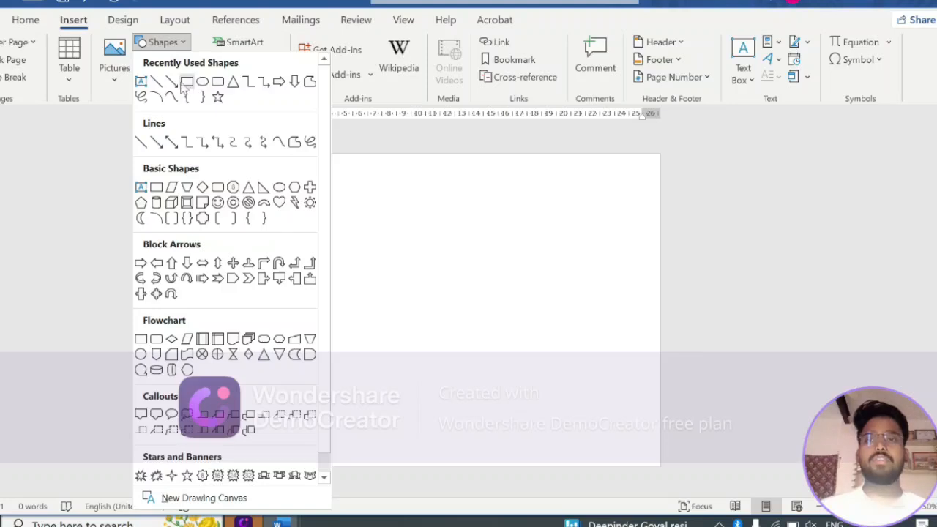
pyautogui.click(186, 82)
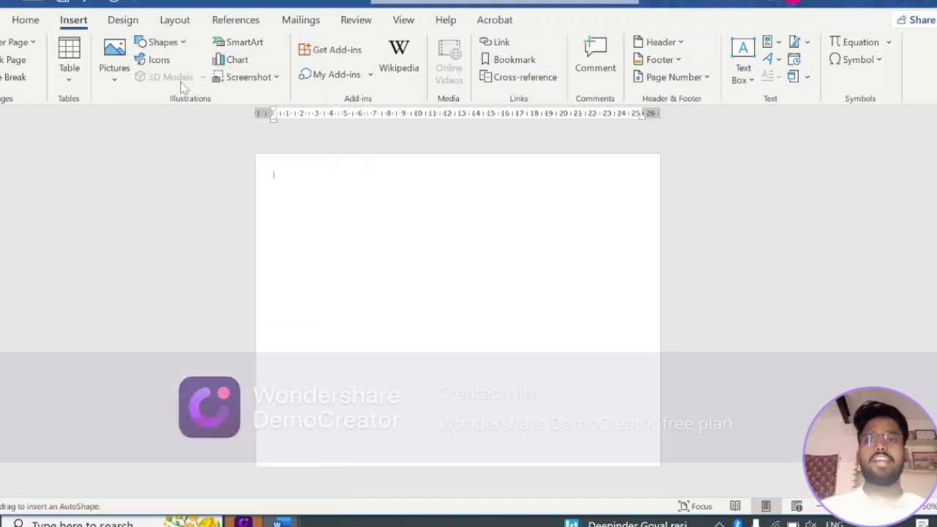
pyautogui.click(166, 45)
pyautogui.click(190, 84)
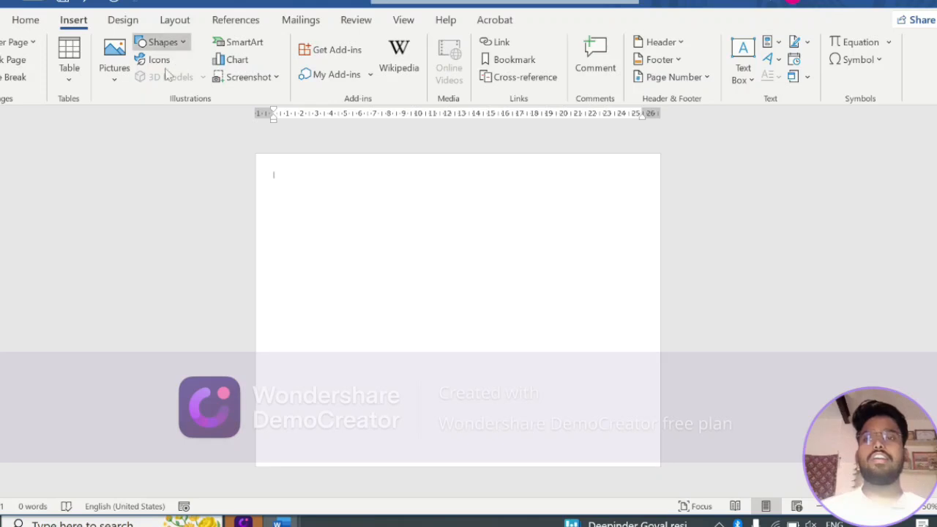
pyautogui.click(165, 44)
pyautogui.click(173, 85)
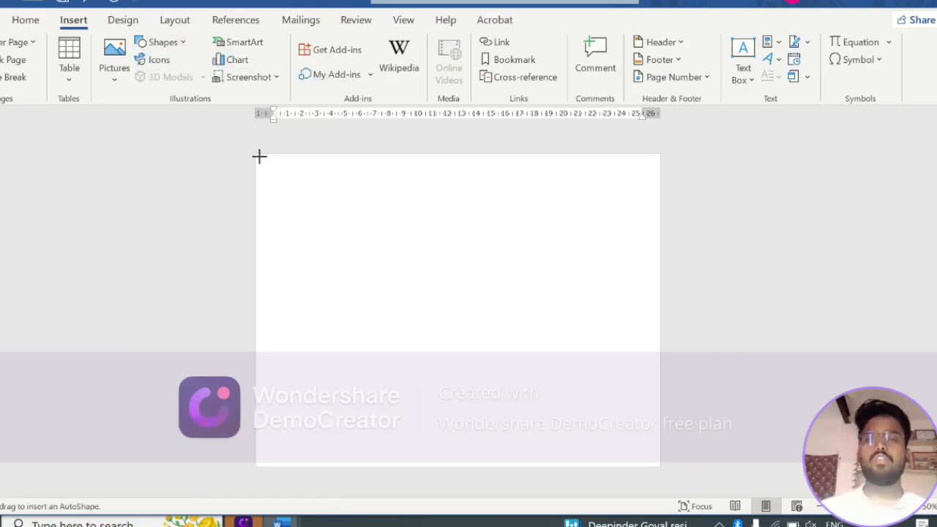
pyautogui.moveTo(259, 155); pyautogui.dragTo(645, 469)
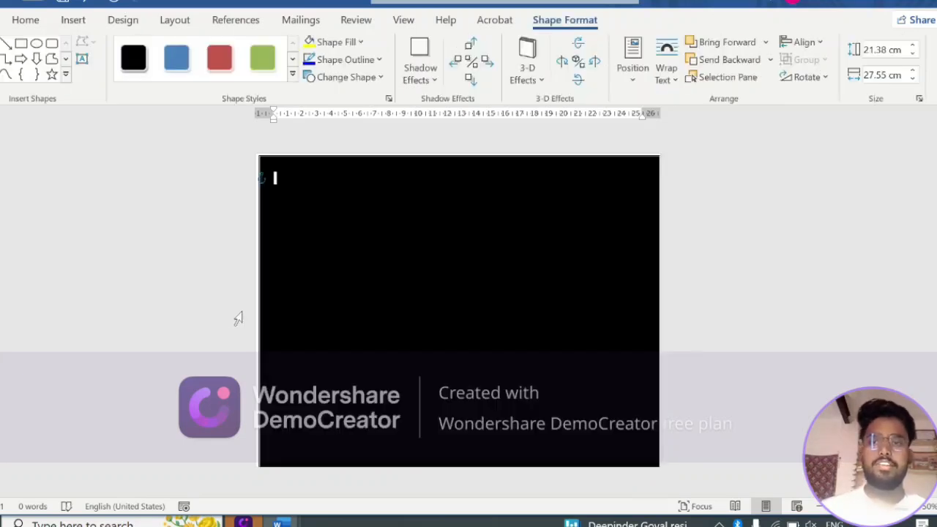
# Stretch the rectangle to the page's left and top edges, about 27.8 cm wide and 22.33 cm high.
pyautogui.click(293, 208)
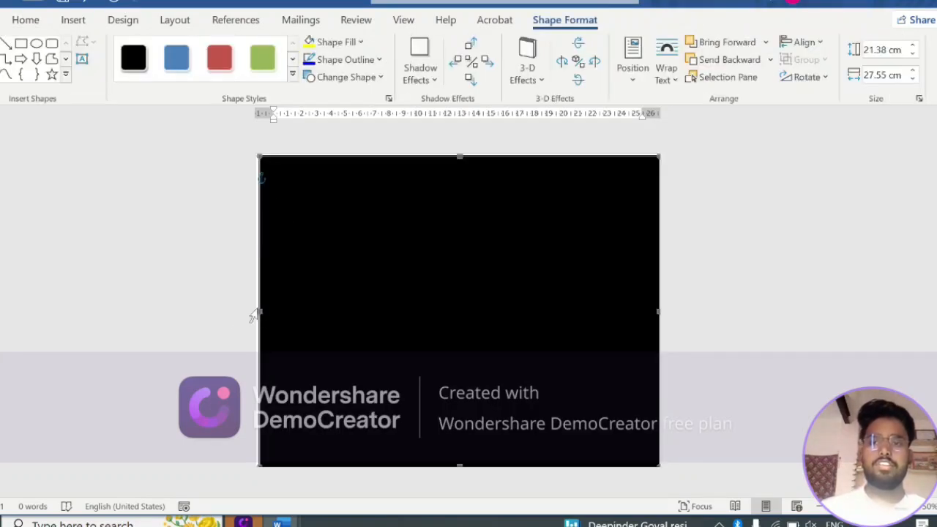
pyautogui.moveTo(258, 311)
pyautogui.mouseDown()
pyautogui.moveTo(245, 311)
pyautogui.moveTo(253, 312)
pyautogui.mouseUp()
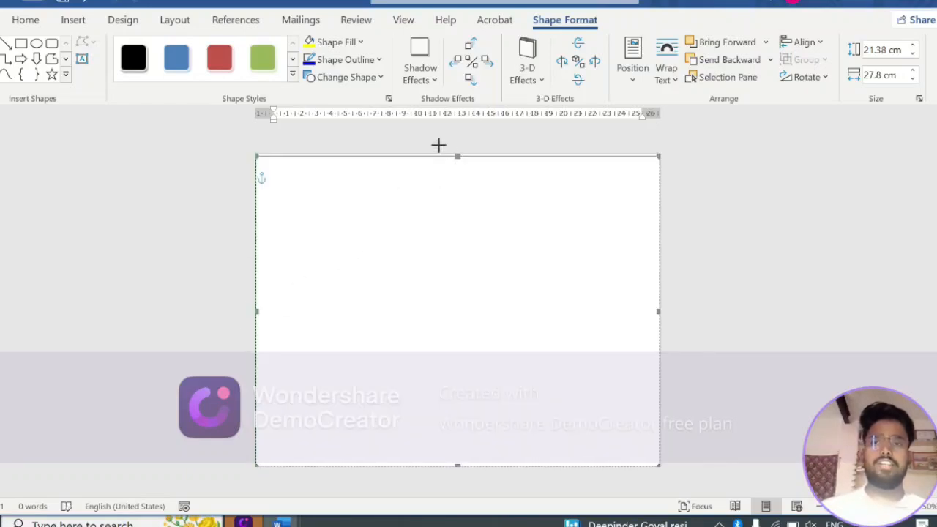
pyautogui.moveTo(439, 144); pyautogui.dragTo(439, 143)
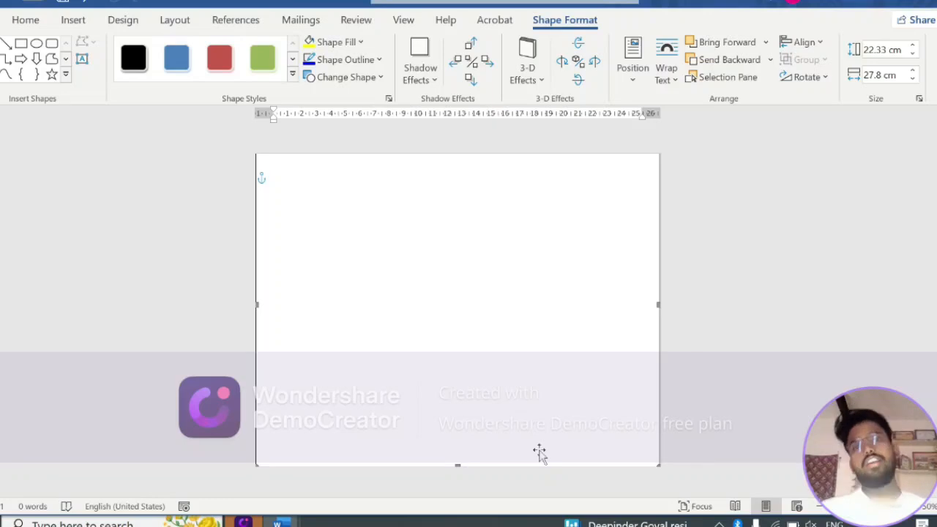
pyautogui.click(274, 175)
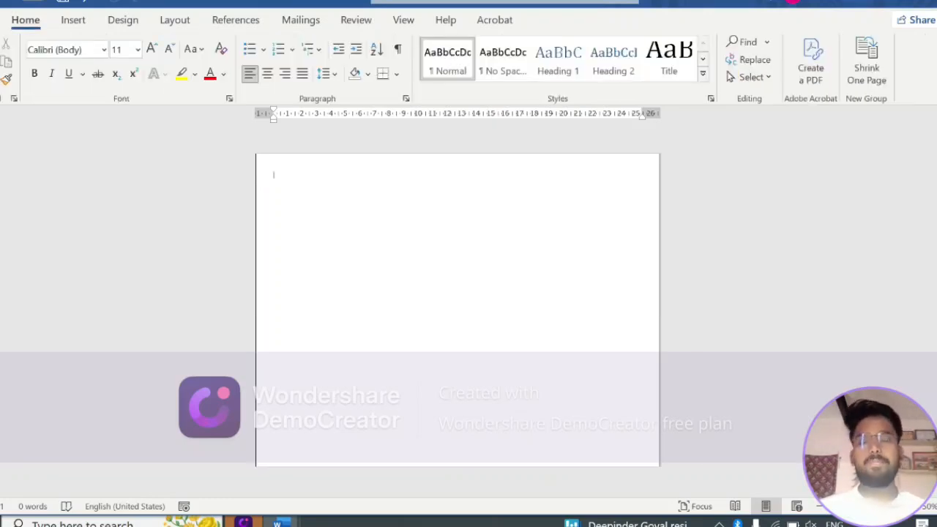
# Open the gradient fill effects for the page-sized rectangle and choose a two-color gradient.
pyautogui.click(613, 305)
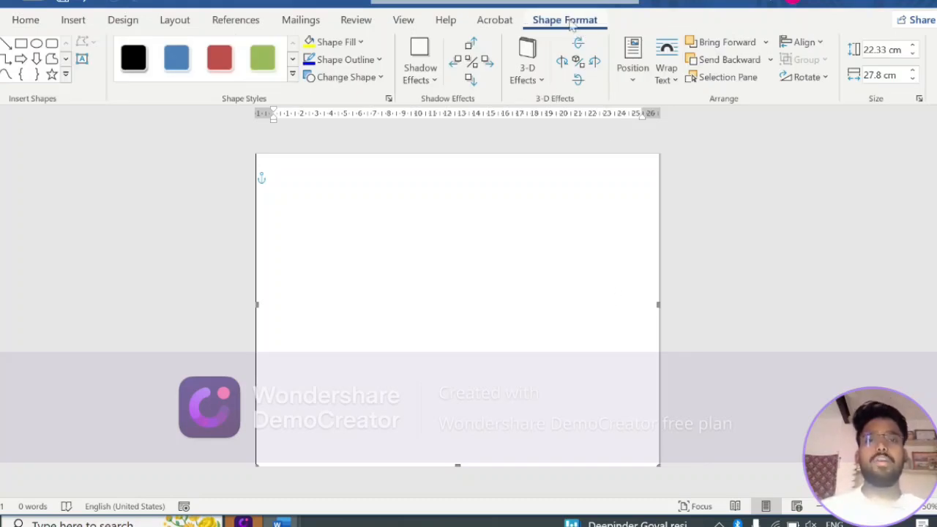
pyautogui.click(260, 176)
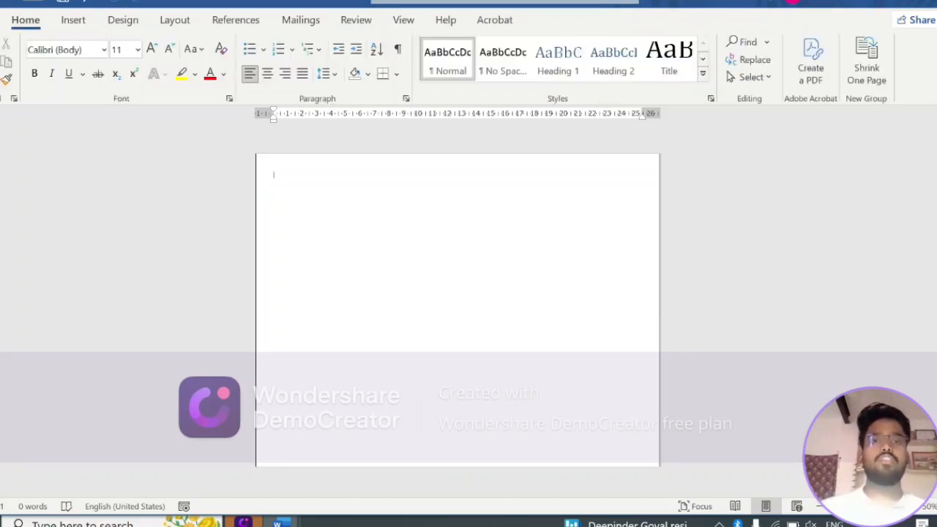
pyautogui.click(431, 307)
pyautogui.click(347, 42)
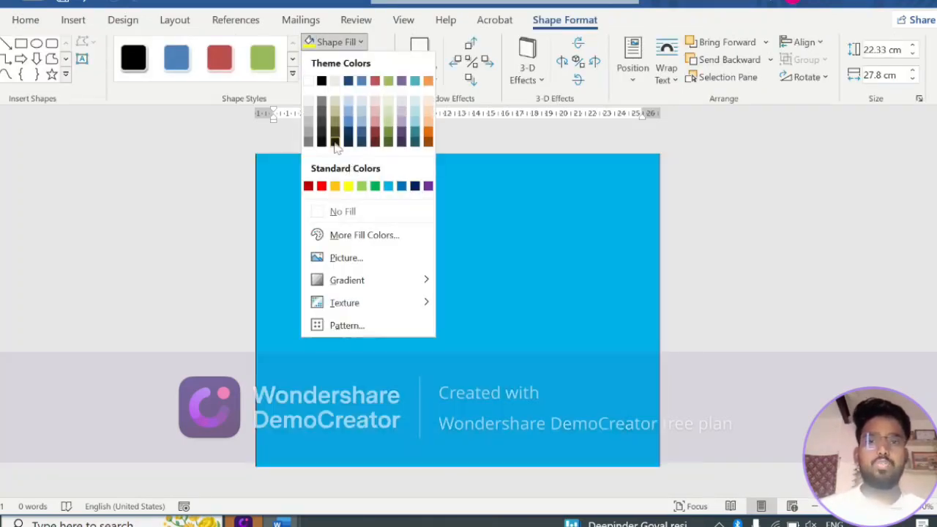
pyautogui.moveTo(353, 285)
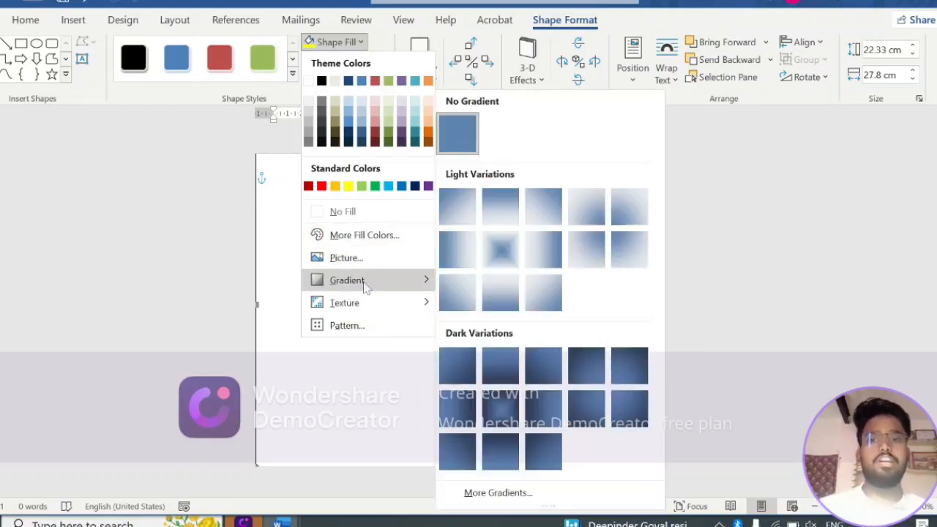
pyautogui.click(483, 494)
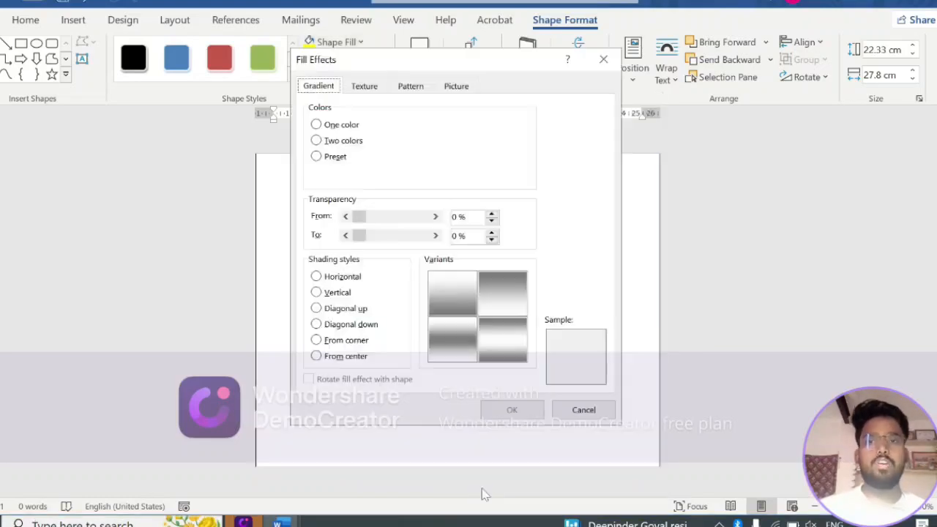
pyautogui.click(338, 142)
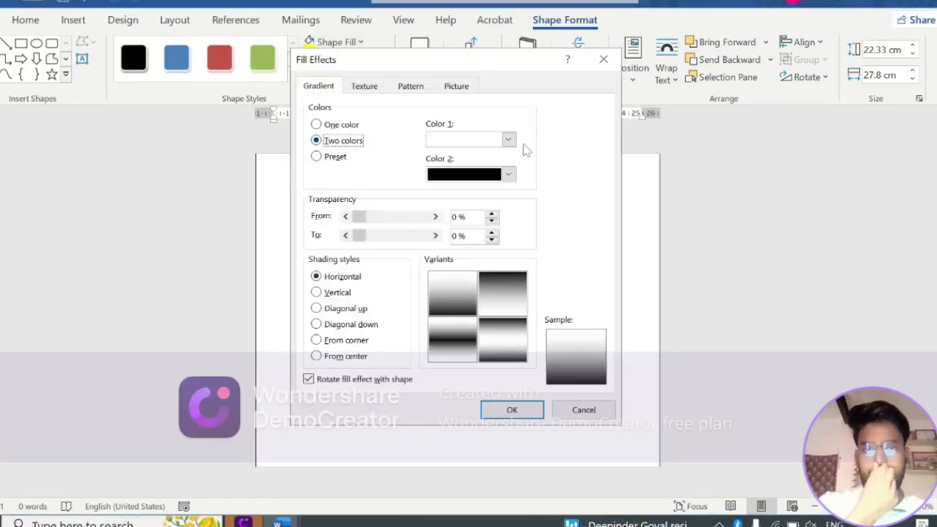
# Set the gradient's Color 1 to a custom bright purple.
pyautogui.click(508, 139)
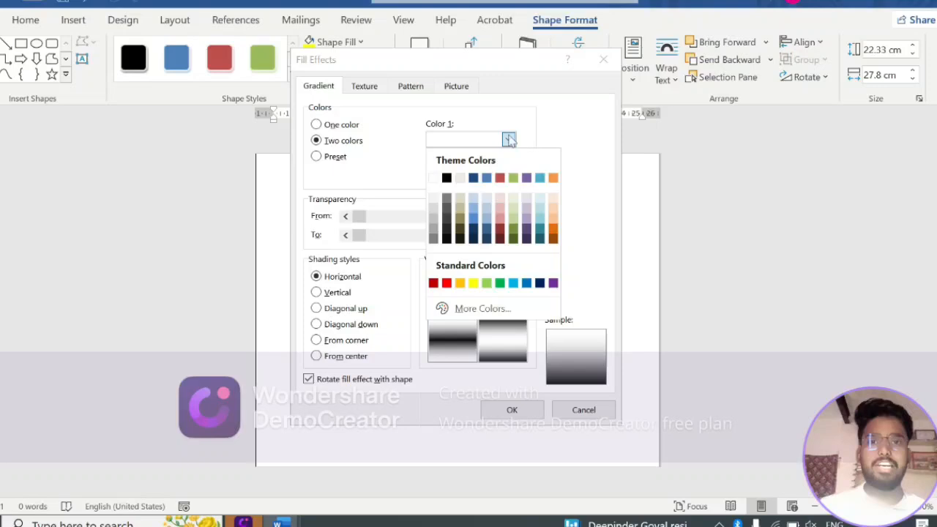
pyautogui.click(542, 281)
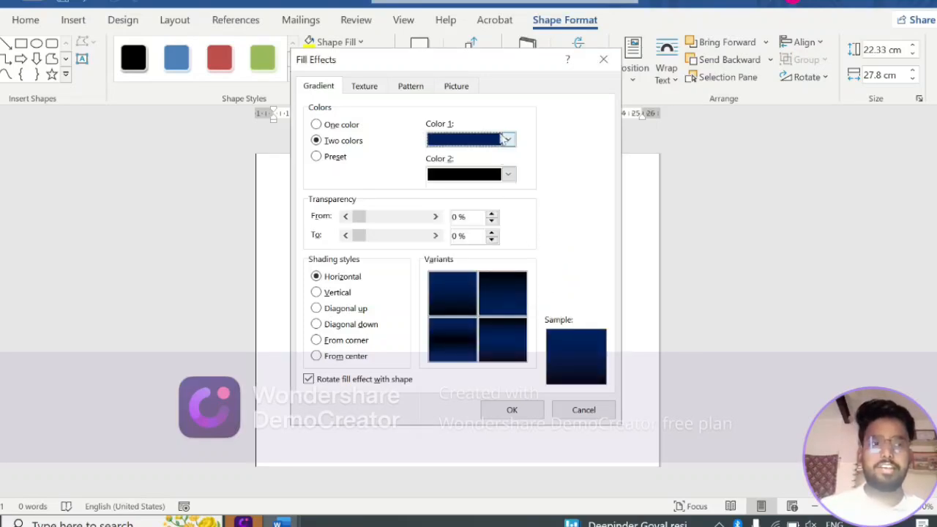
pyautogui.click(508, 139)
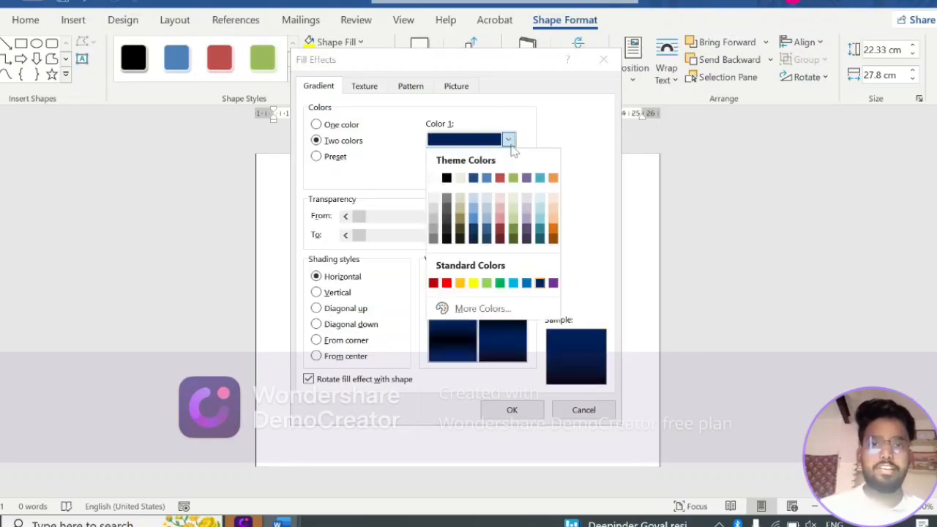
pyautogui.click(472, 308)
pyautogui.click(444, 192)
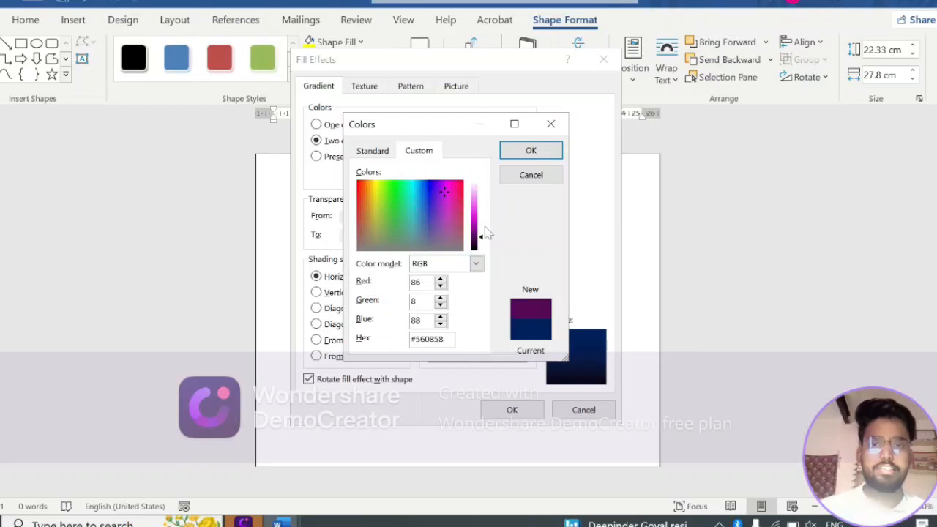
pyautogui.moveTo(482, 236); pyautogui.dragTo(481, 213)
pyautogui.moveTo(444, 189)
pyautogui.mouseDown()
pyautogui.moveTo(434, 198)
pyautogui.moveTo(435, 185)
pyautogui.mouseUp()
pyautogui.click(516, 150)
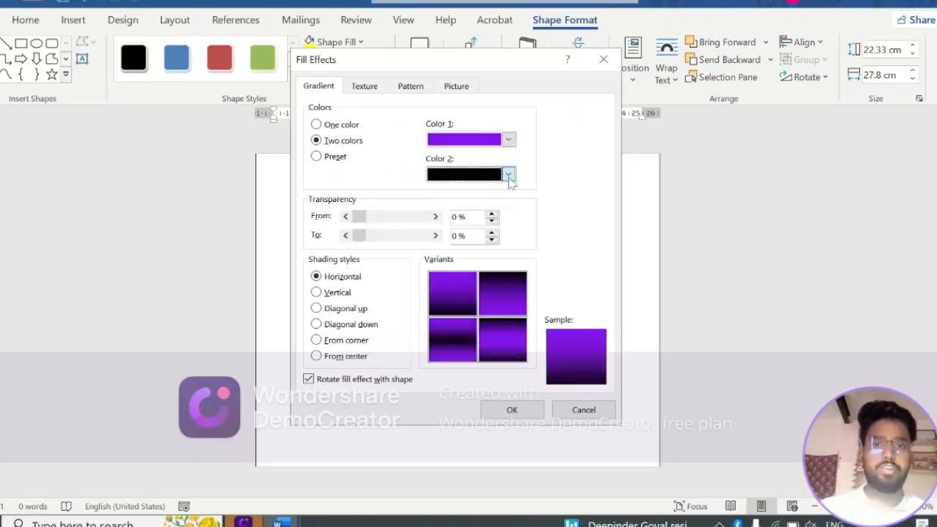
# Set the gradient's Color 2 to dark blue and pick the horizontal variant running from dark blue down to purple.
pyautogui.click(508, 174)
pyautogui.click(541, 320)
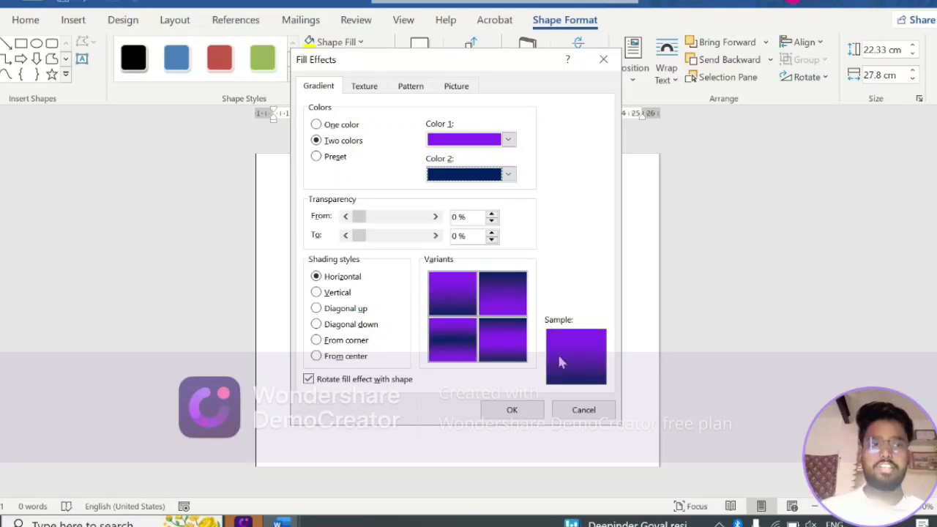
pyautogui.click(498, 295)
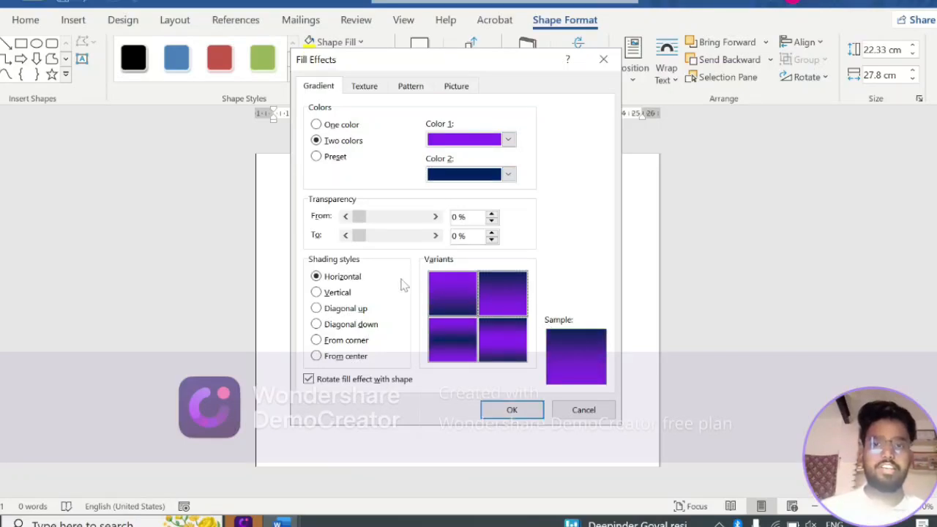
# Apply the gradient fill and draw an inner rectangle about 25.44 cm wide and 19.19 cm high, leaving an even gradient border around it.
pyautogui.click(512, 409)
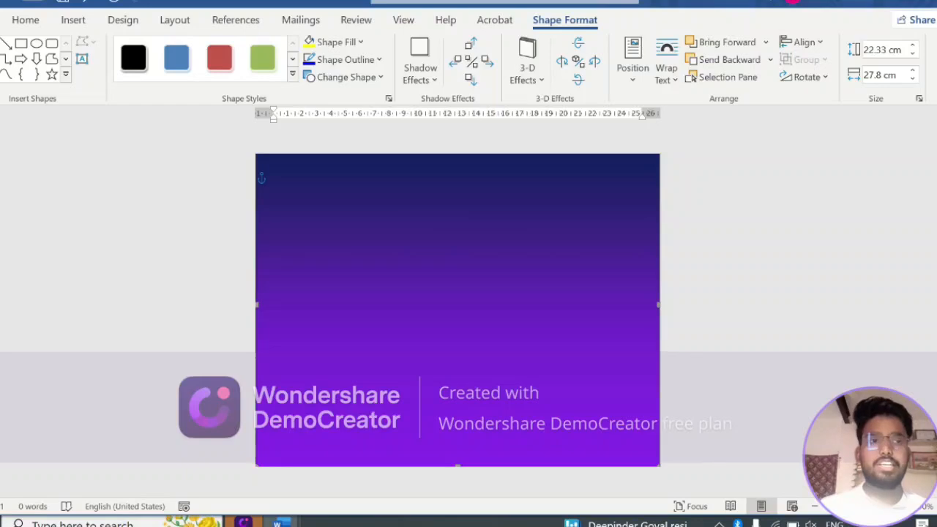
pyautogui.click(76, 20)
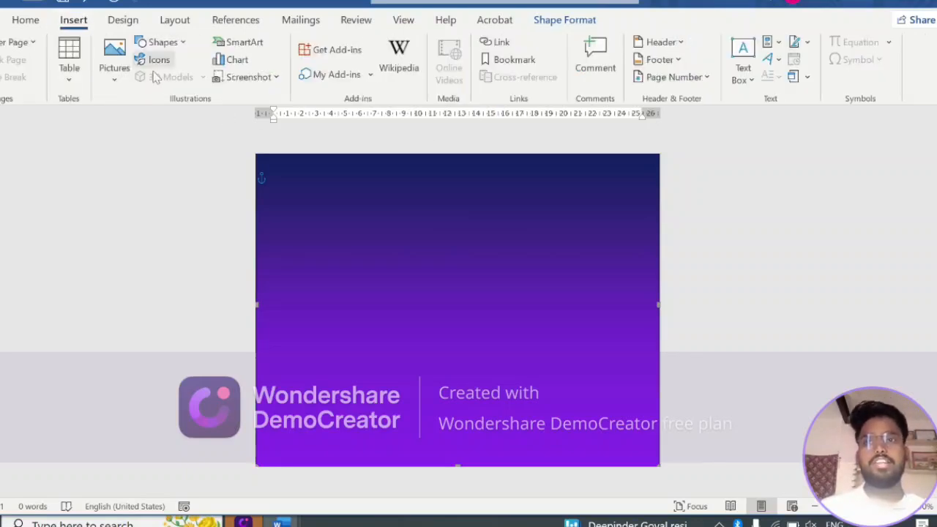
pyautogui.click(161, 42)
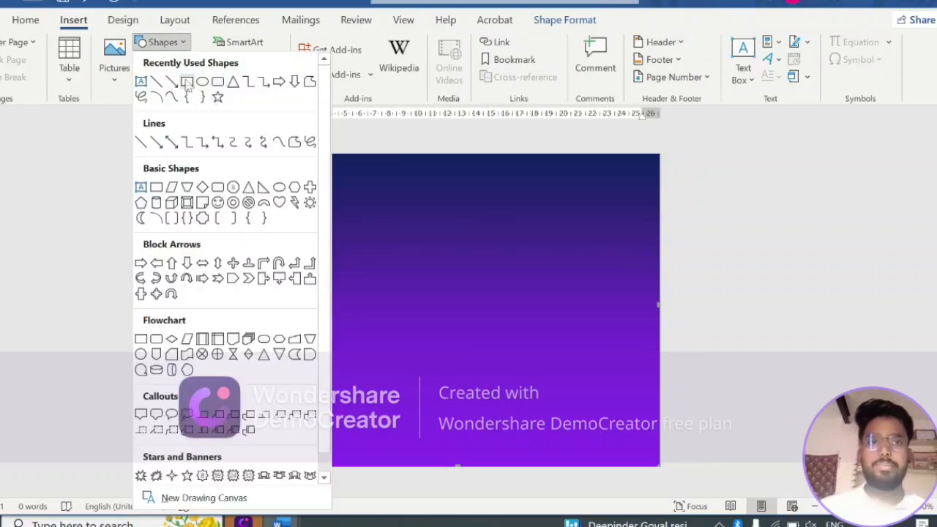
pyautogui.click(189, 89)
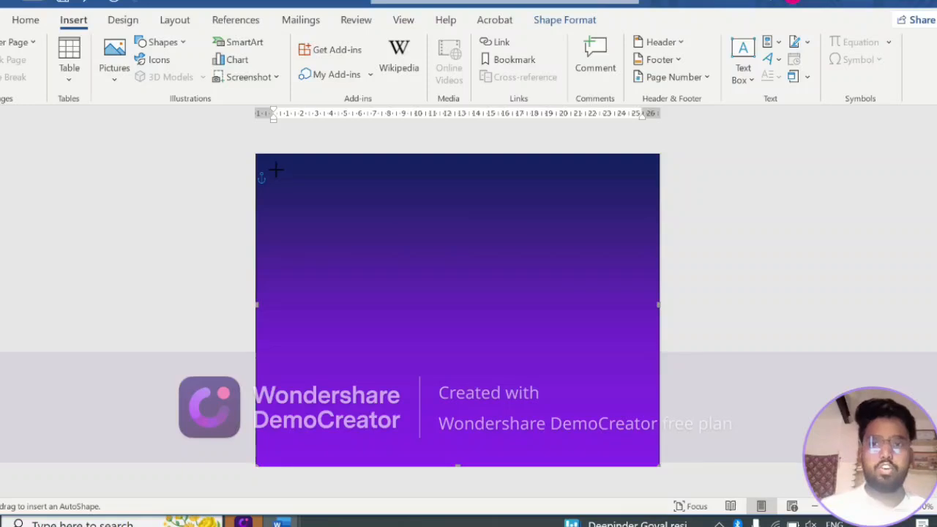
pyautogui.moveTo(271, 170); pyautogui.dragTo(642, 448)
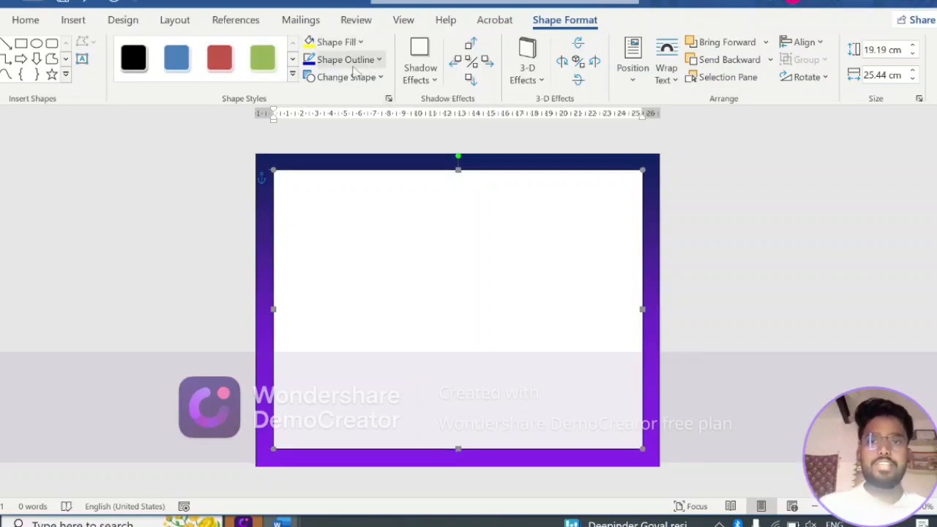
# Set the inner rectangle's outline color to the standard orange.
pyautogui.click(708, 234)
pyautogui.click(535, 250)
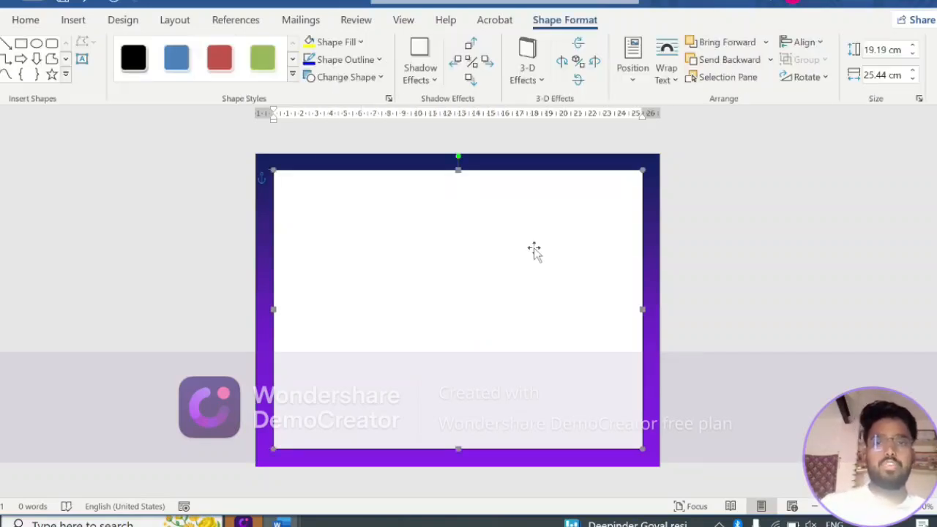
pyautogui.click(354, 59)
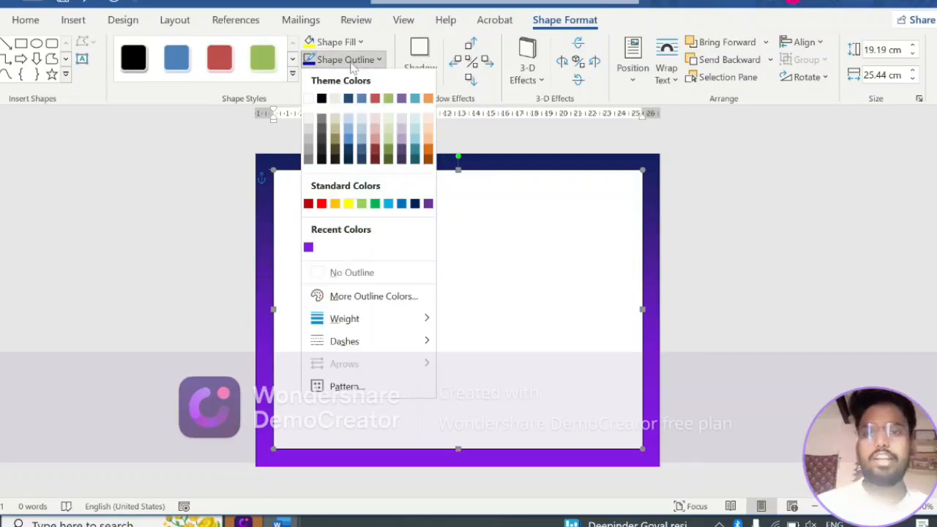
pyautogui.click(334, 205)
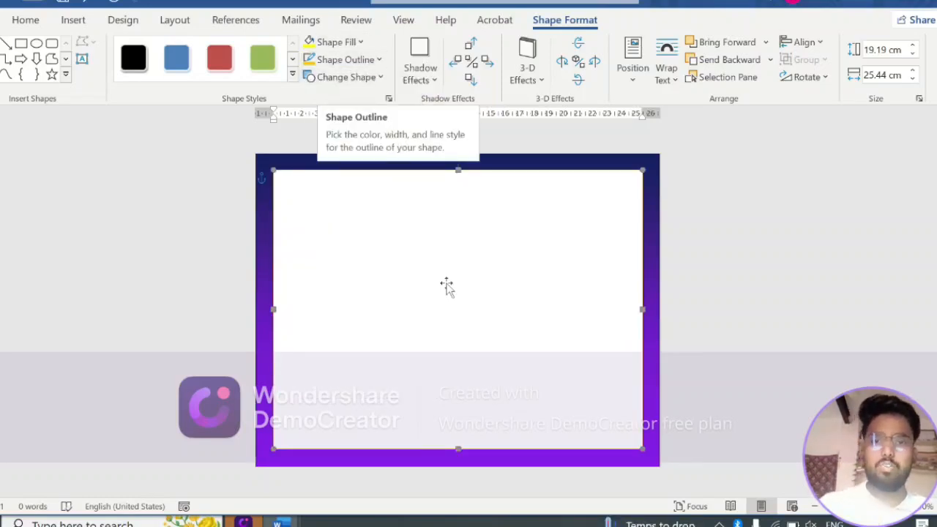
# Give the inner rectangle a 4½ pt yellow outline.
pyautogui.click(374, 60)
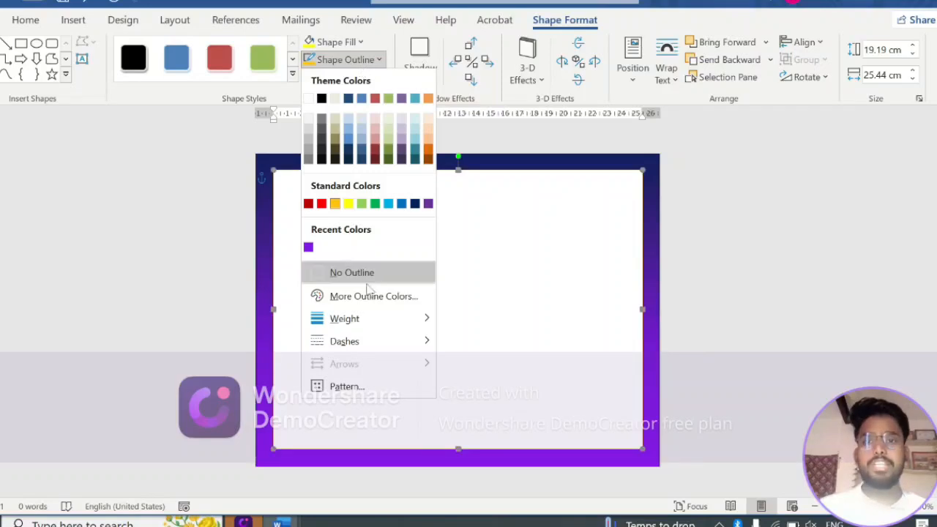
pyautogui.moveTo(368, 322)
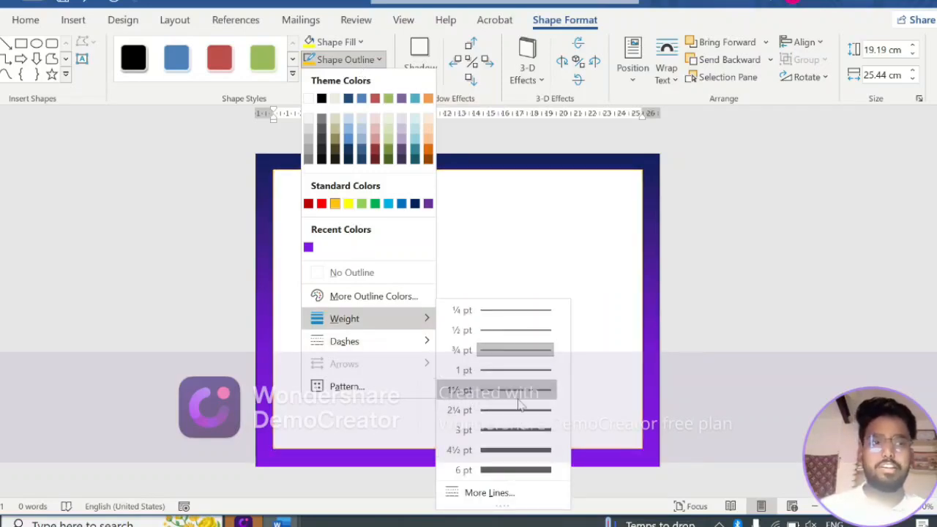
pyautogui.click(505, 455)
pyautogui.click(346, 59)
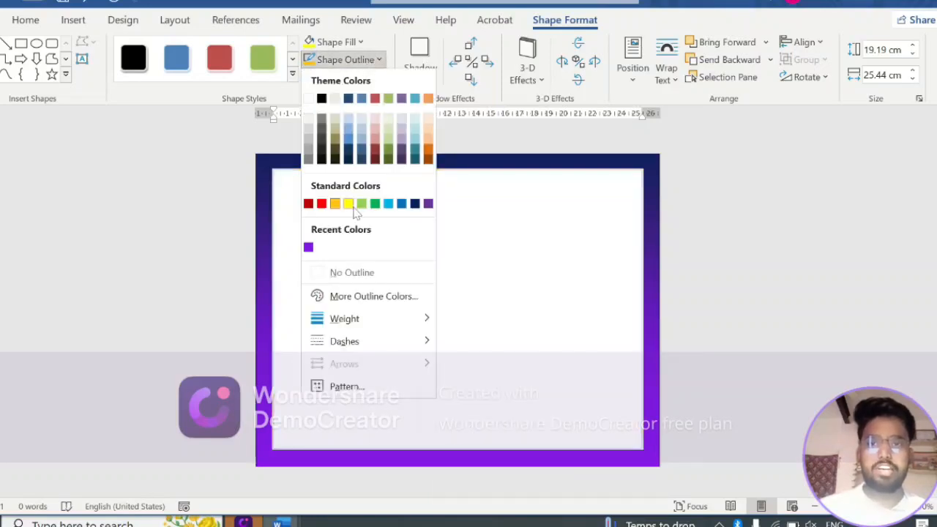
pyautogui.click(349, 205)
pyautogui.press('Escape')
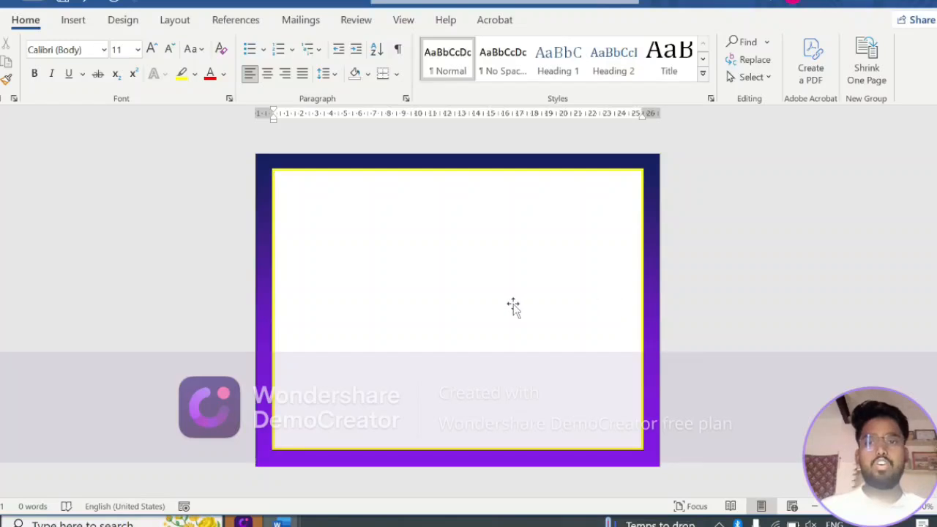
# Draw a tall, narrow rectangle about 3.07 cm wide and 18.06 cm high inside the frame, left of the page center.
pyautogui.click(76, 22)
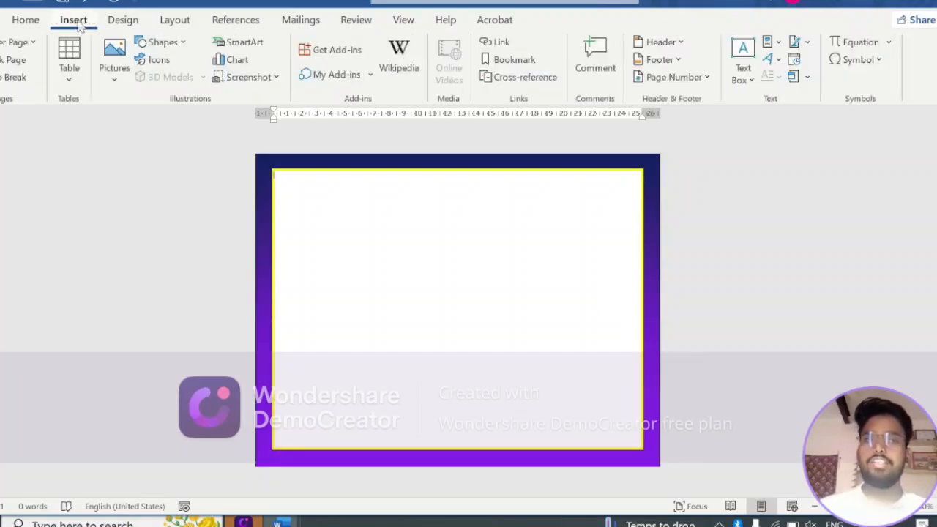
pyautogui.click(163, 41)
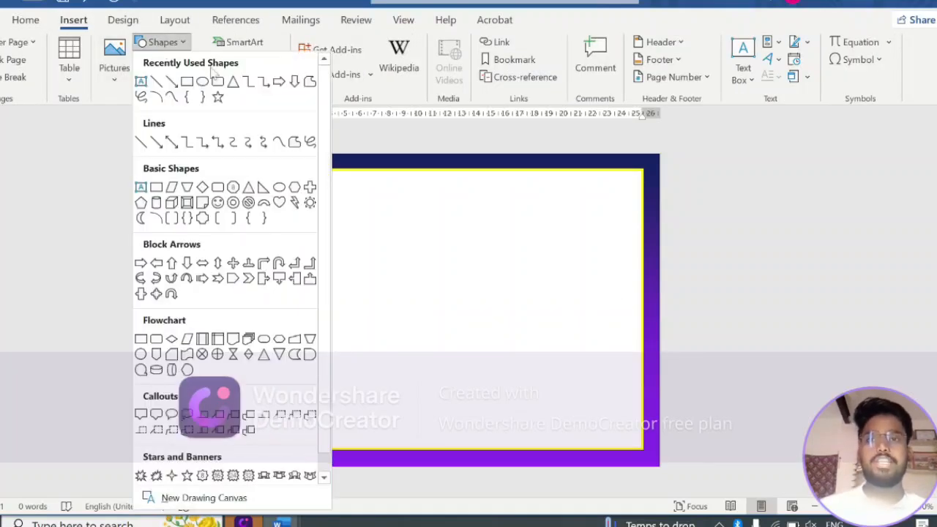
pyautogui.click(186, 82)
pyautogui.moveTo(349, 185); pyautogui.dragTo(395, 448)
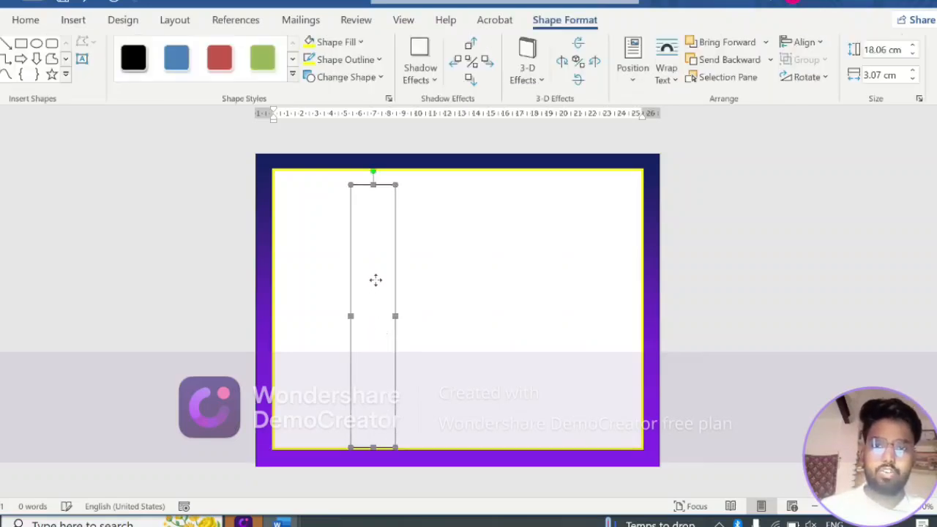
pyautogui.moveTo(374, 284); pyautogui.dragTo(383, 278)
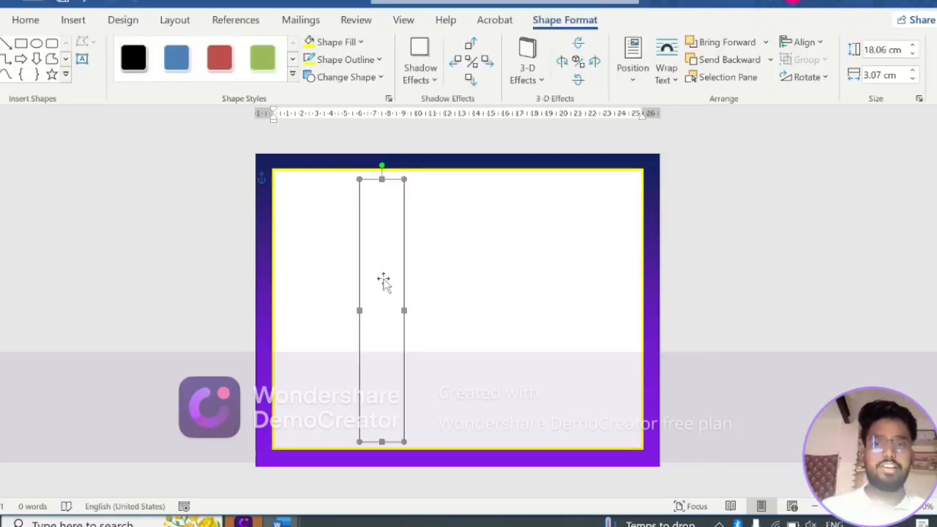
# Fill the narrow rectangle with a two-color horizontal gradient, with bright purple as Color 1 and dark blue as Color 2.
pyautogui.click(361, 44)
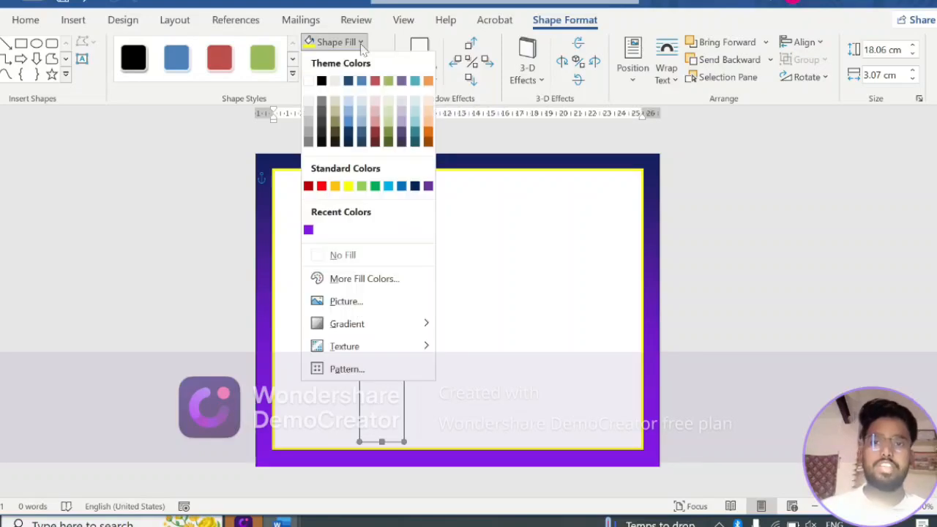
pyautogui.moveTo(367, 325)
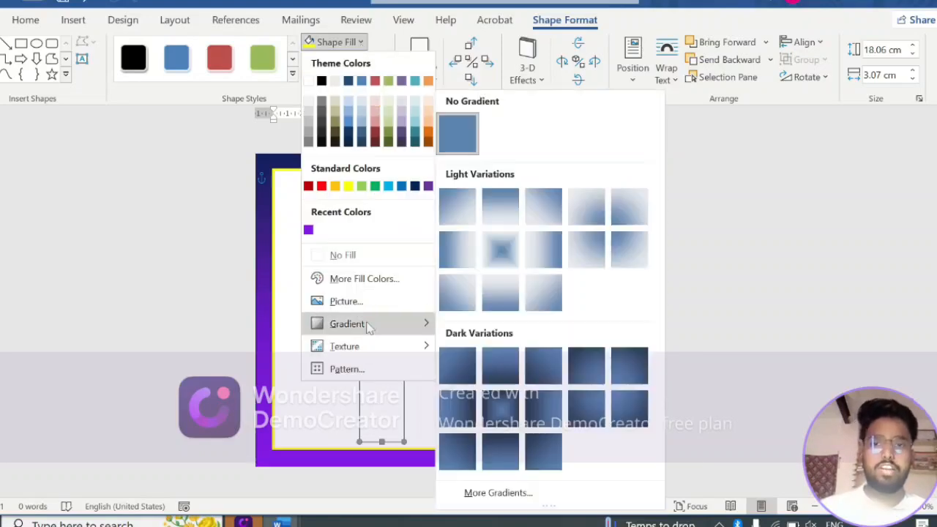
pyautogui.click(485, 493)
pyautogui.click(355, 146)
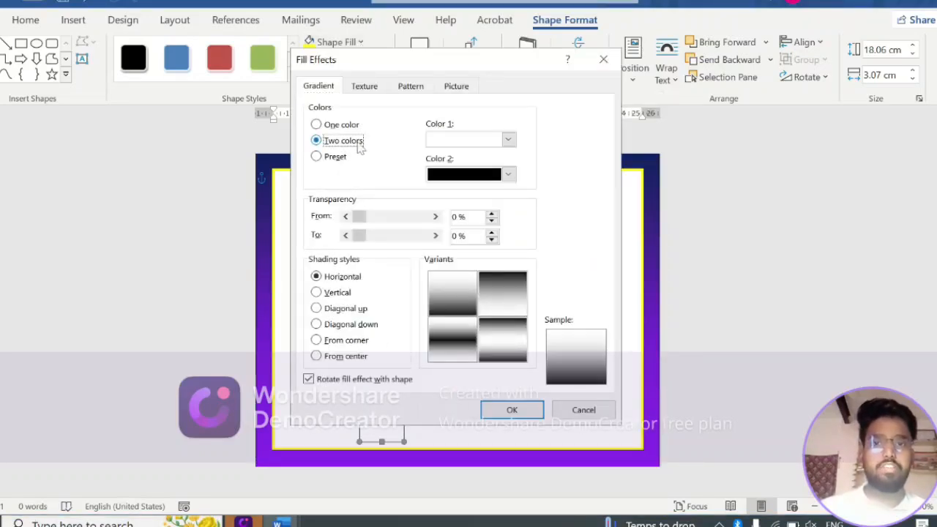
pyautogui.click(508, 139)
pyautogui.click(433, 326)
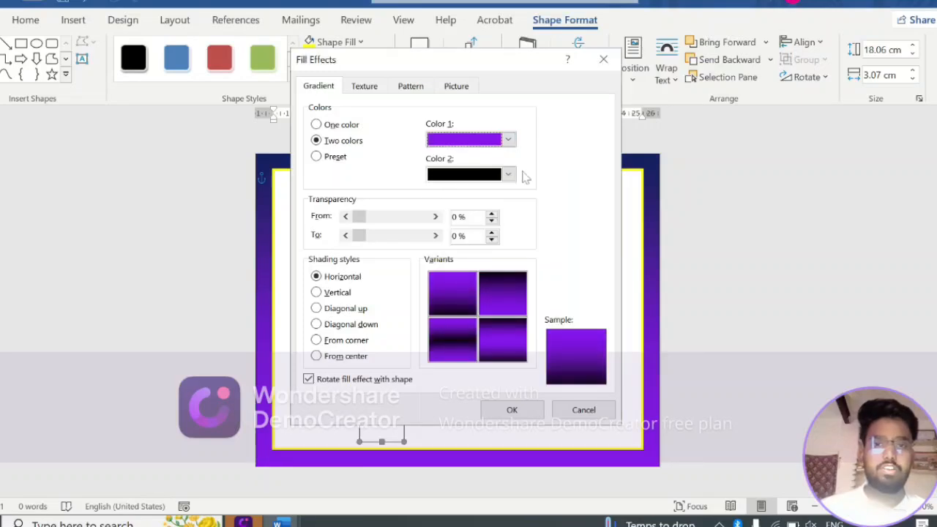
pyautogui.click(508, 174)
pyautogui.click(539, 318)
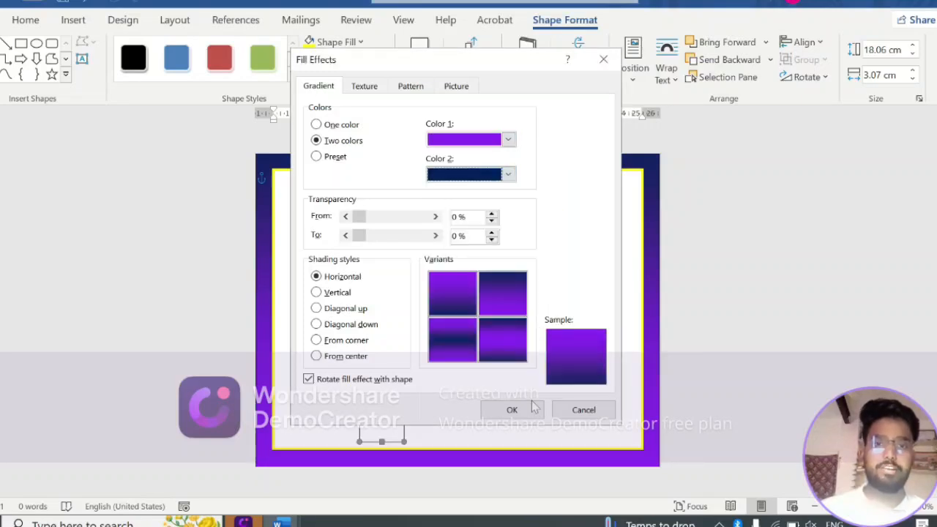
pyautogui.click(512, 410)
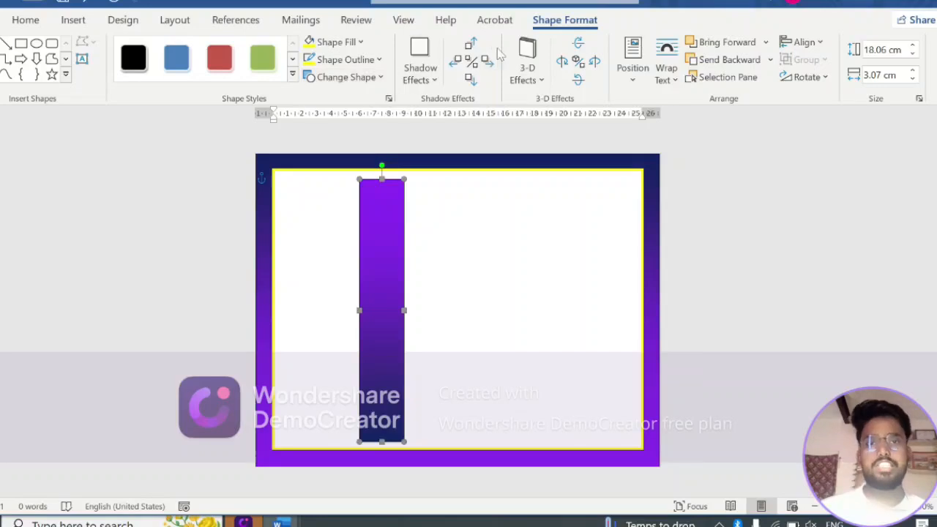
# Give the narrow rectangle a yellow outline with a 4½ pt weight.
pyautogui.click(380, 60)
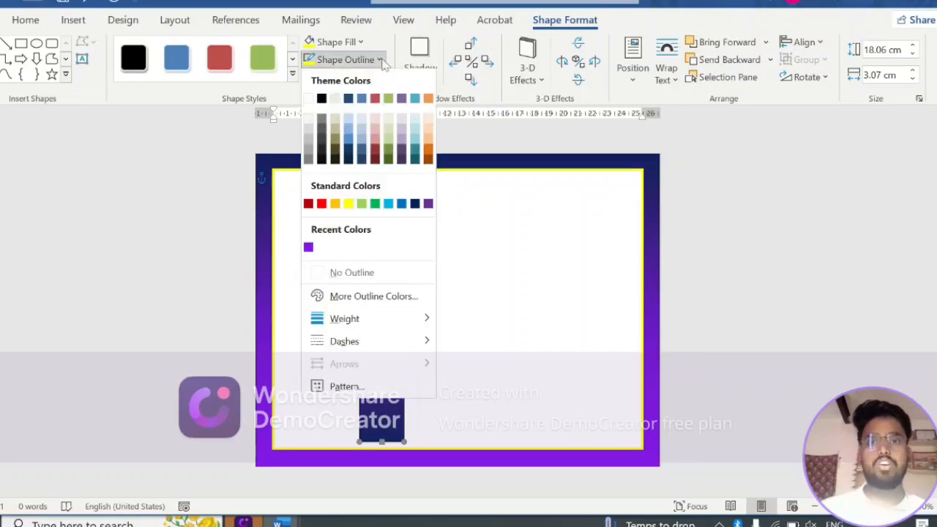
pyautogui.click(347, 203)
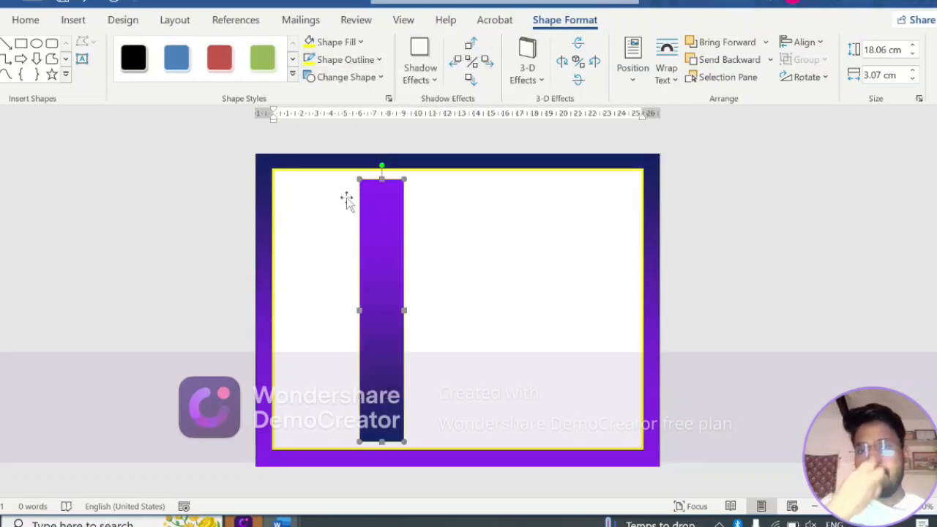
pyautogui.click(366, 60)
pyautogui.moveTo(376, 328)
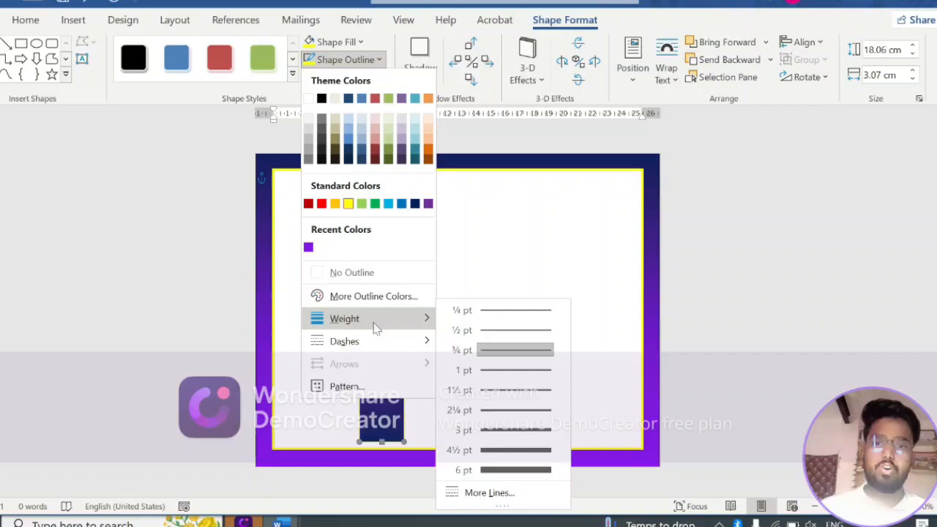
pyautogui.click(487, 449)
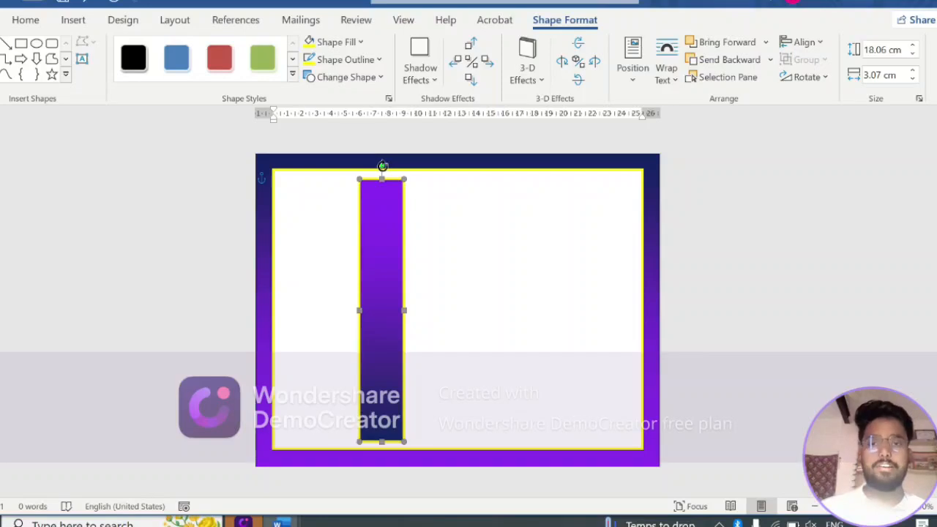
# Rotate the narrow rectangle into a diagonal band across the page's lower-left corner and place a copy across the upper-right corner.
pyautogui.moveTo(382, 166); pyautogui.dragTo(265, 188)
pyautogui.moveTo(379, 318); pyautogui.dragTo(316, 385)
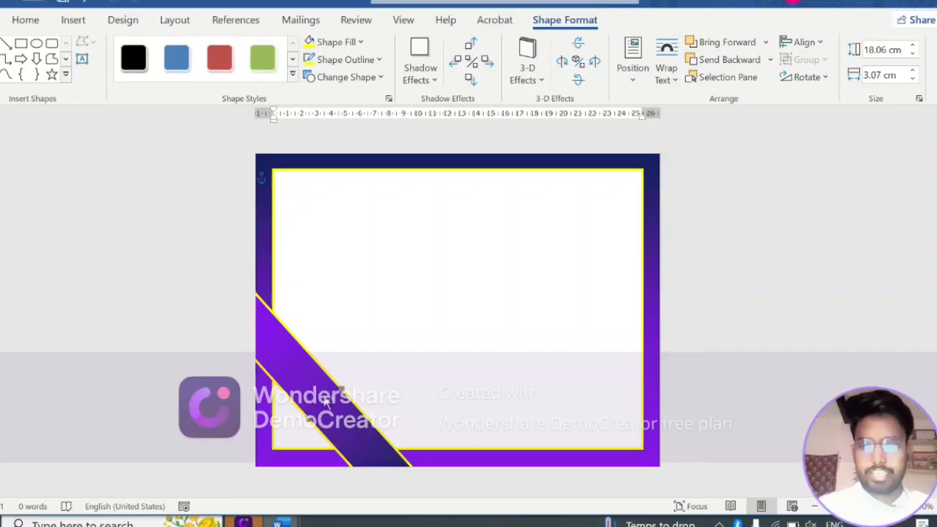
pyautogui.moveTo(327, 399); pyautogui.dragTo(602, 196)
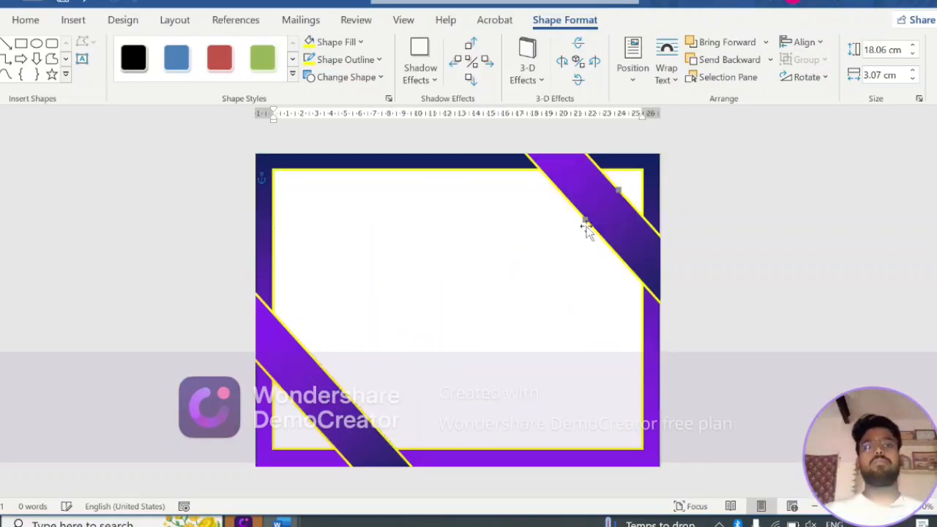
pyautogui.hotkey('ctrl', 'z')
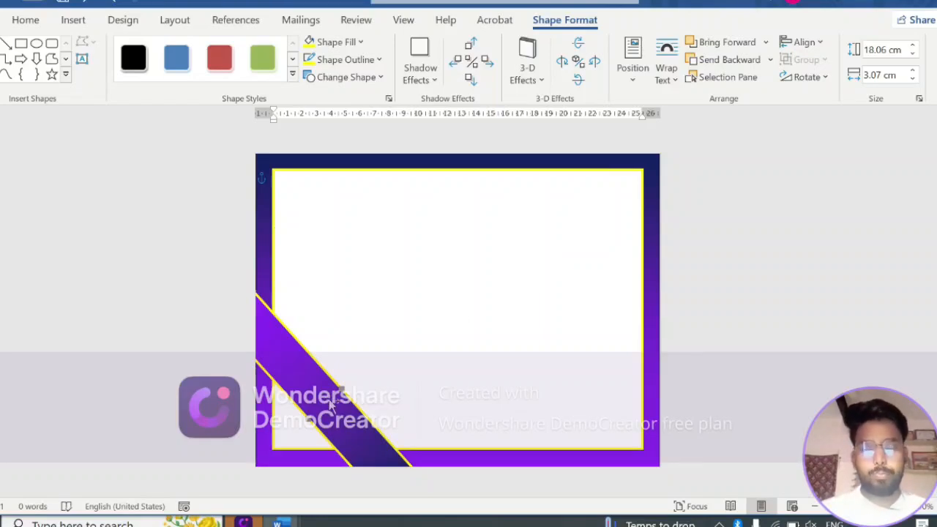
pyautogui.moveTo(330, 403); pyautogui.dragTo(599, 229)
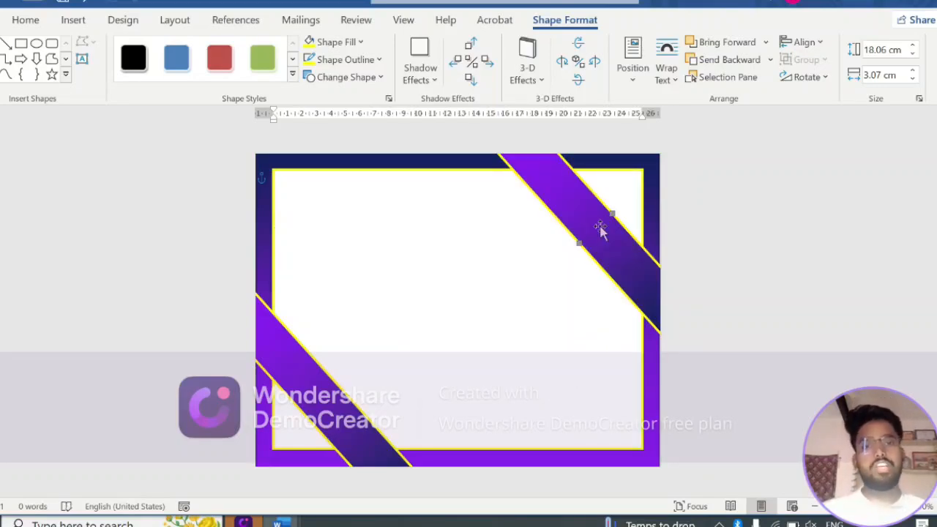
pyautogui.click(313, 386)
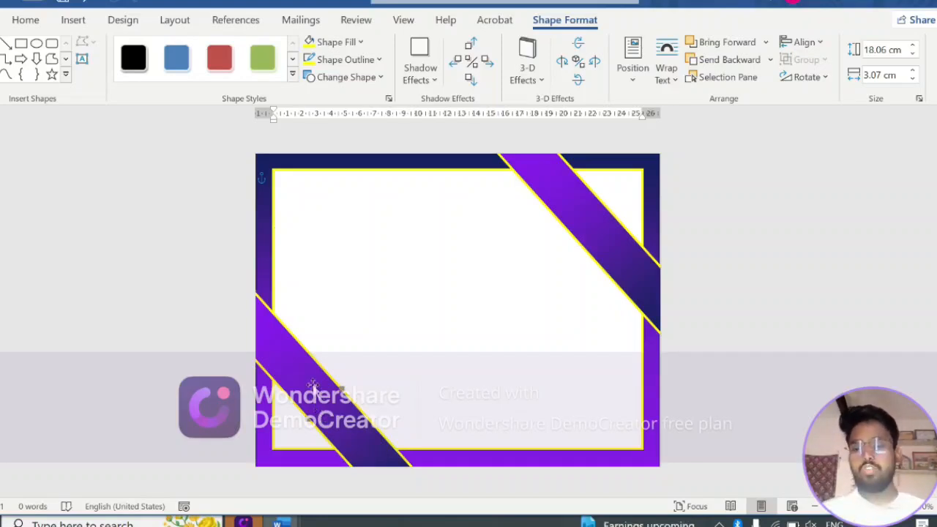
pyautogui.moveTo(317, 391); pyautogui.dragTo(382, 300)
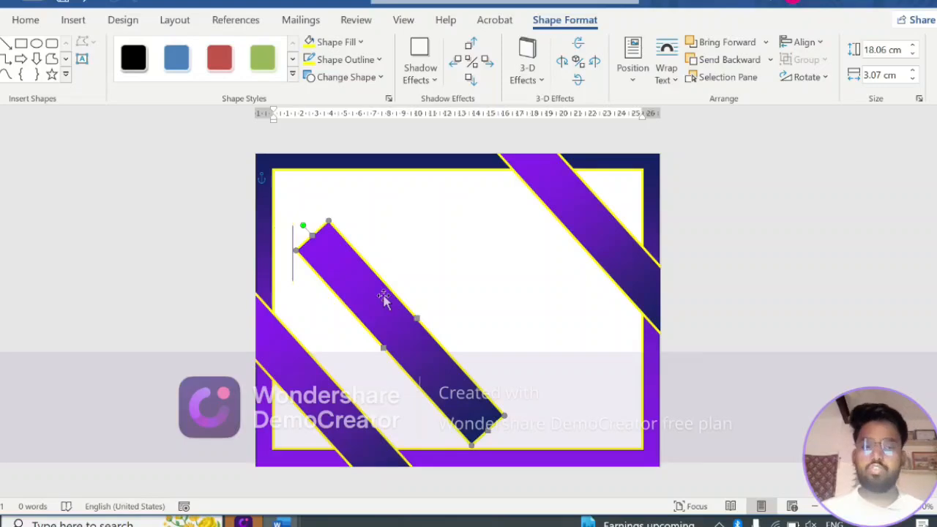
pyautogui.press('Delete')
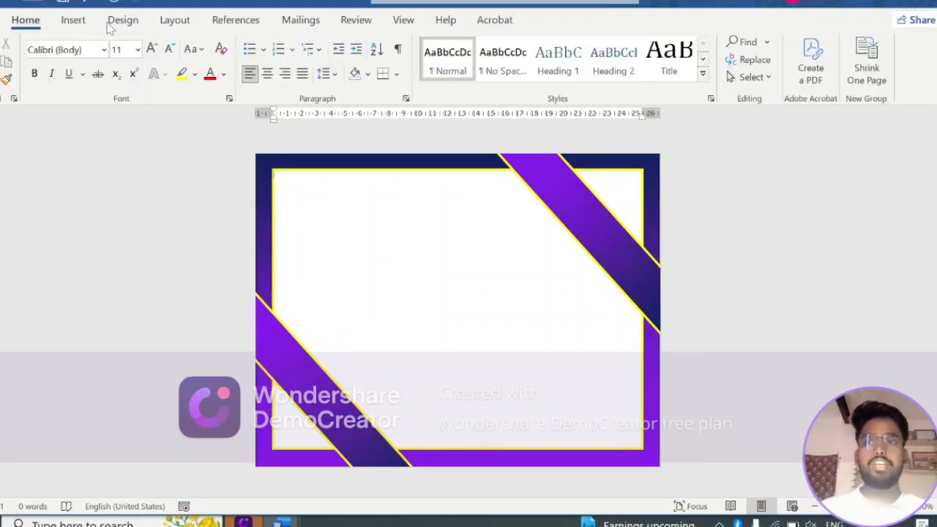
# Draw a rectangle about 23.74 cm wide and 17.22 cm high inside the yellow frame, covering the middle of the diagonal bands.
pyautogui.click(74, 20)
pyautogui.click(170, 46)
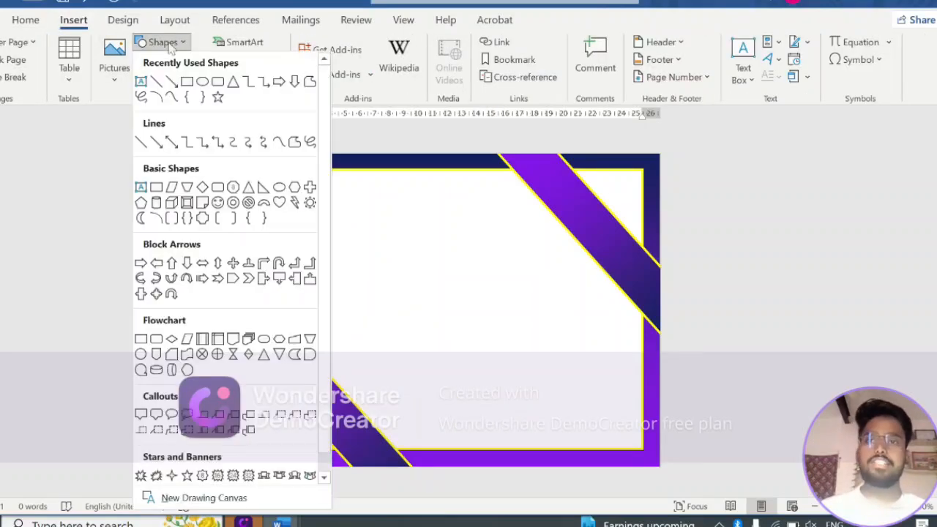
pyautogui.click(189, 82)
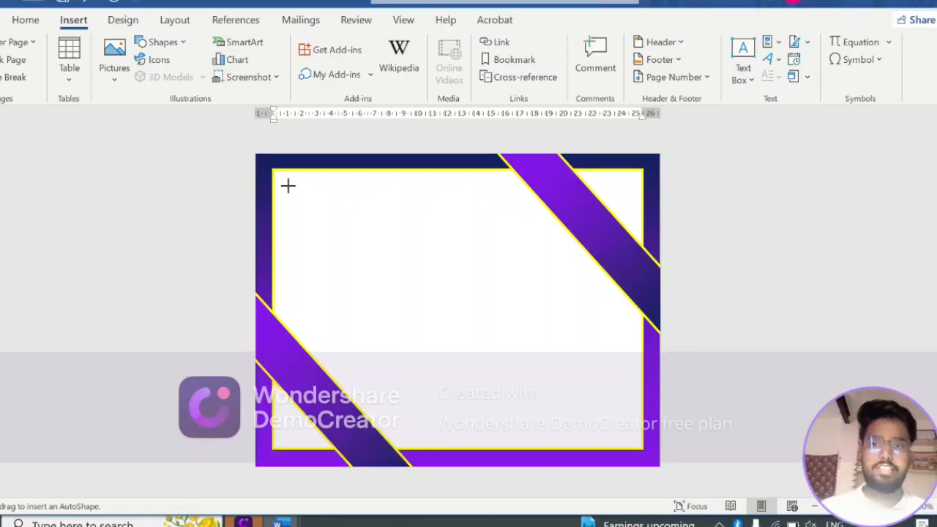
pyautogui.moveTo(285, 182); pyautogui.dragTo(630, 435)
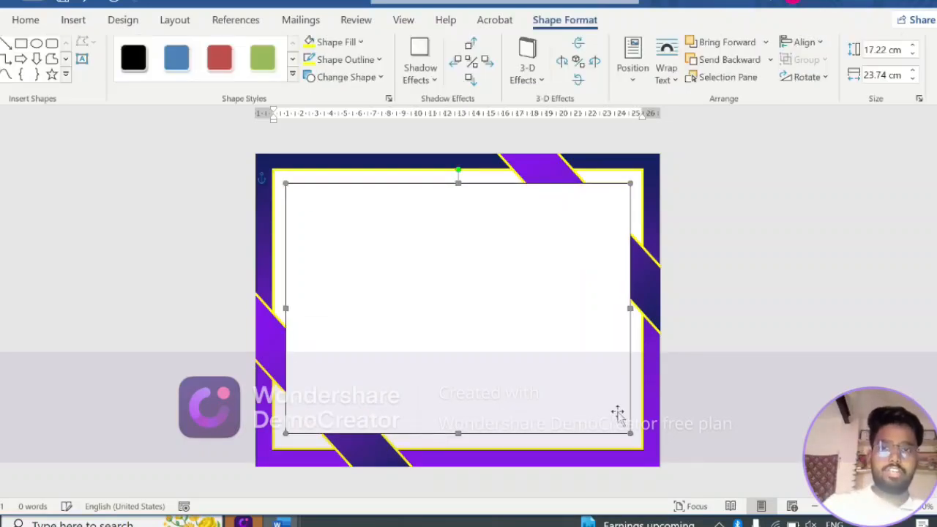
# Give the new inner rectangle an orange outline with a 4½ pt weight.
pyautogui.click(356, 60)
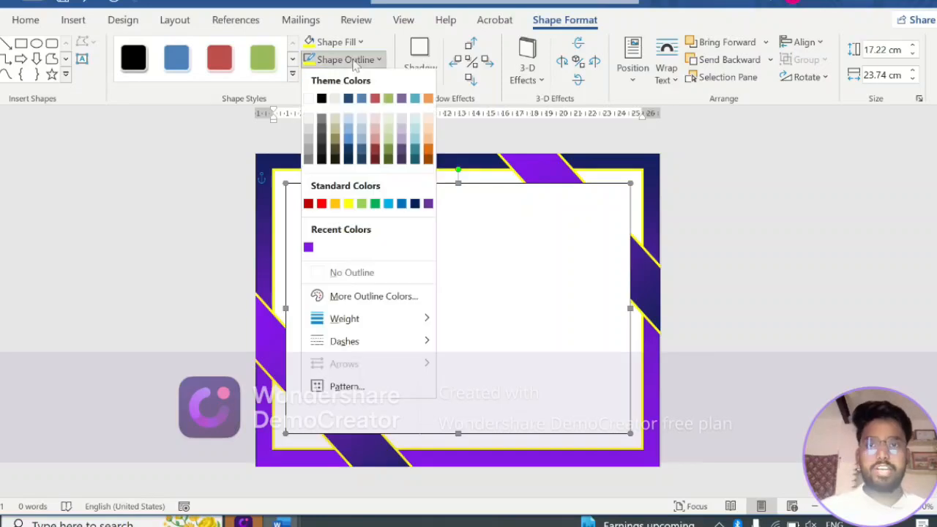
pyautogui.click(334, 205)
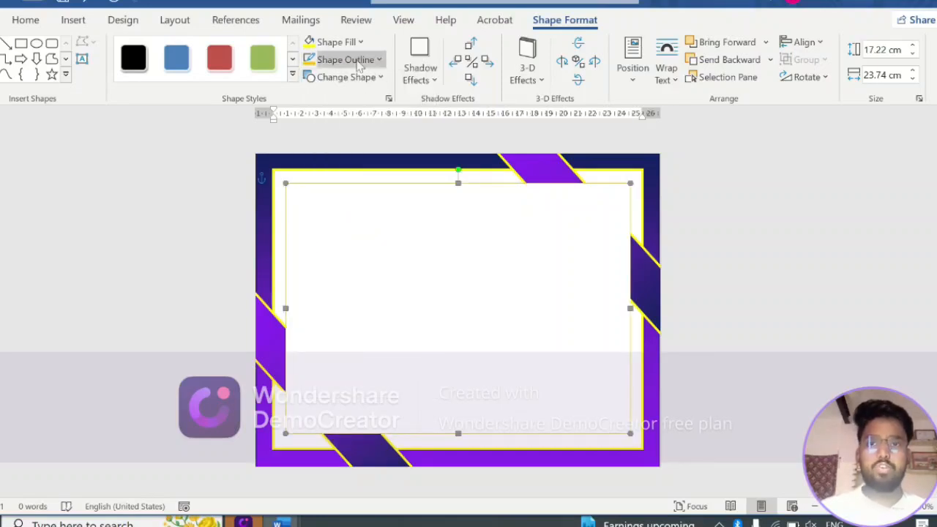
pyautogui.click(344, 59)
pyautogui.moveTo(366, 319)
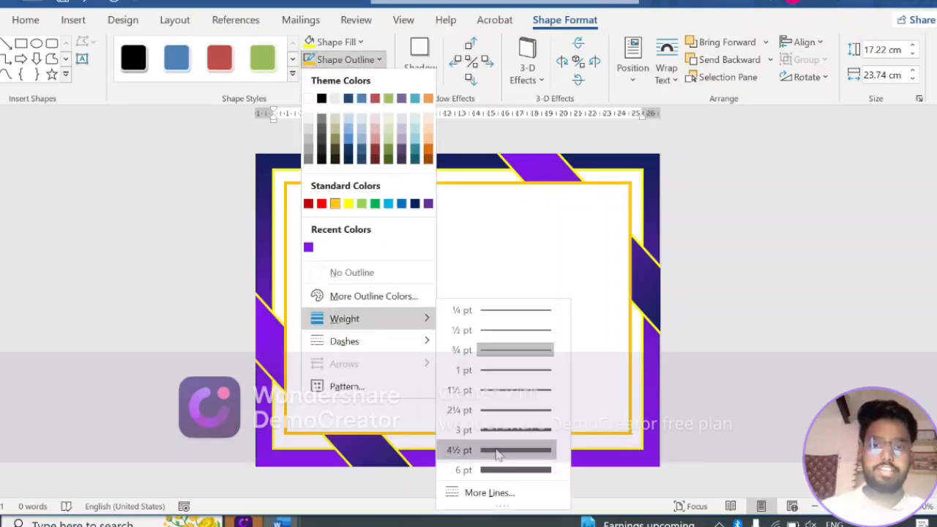
pyautogui.click(498, 452)
pyautogui.click(274, 175)
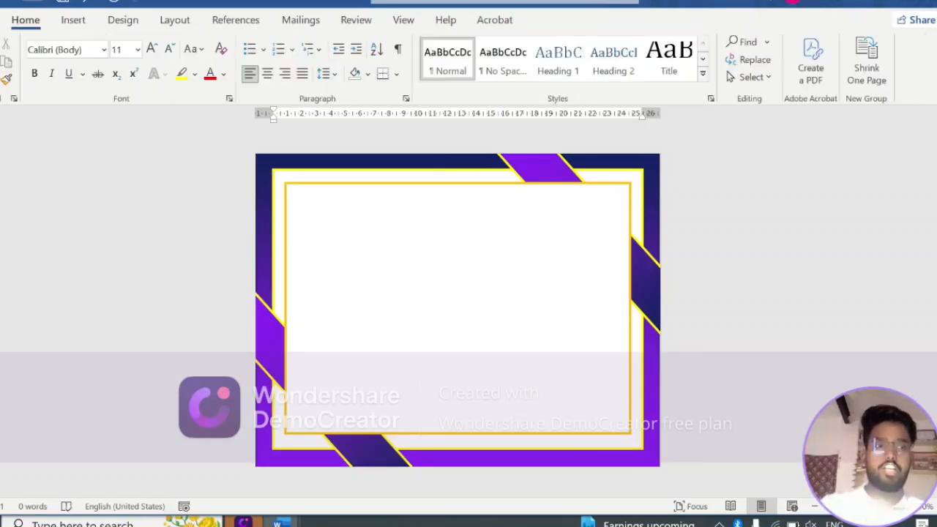
# Add a text box about 22.83 cm wide and 15.88 cm high inside the orange frame and enter "Certificate" in it.
pyautogui.click(73, 20)
pyautogui.click(177, 47)
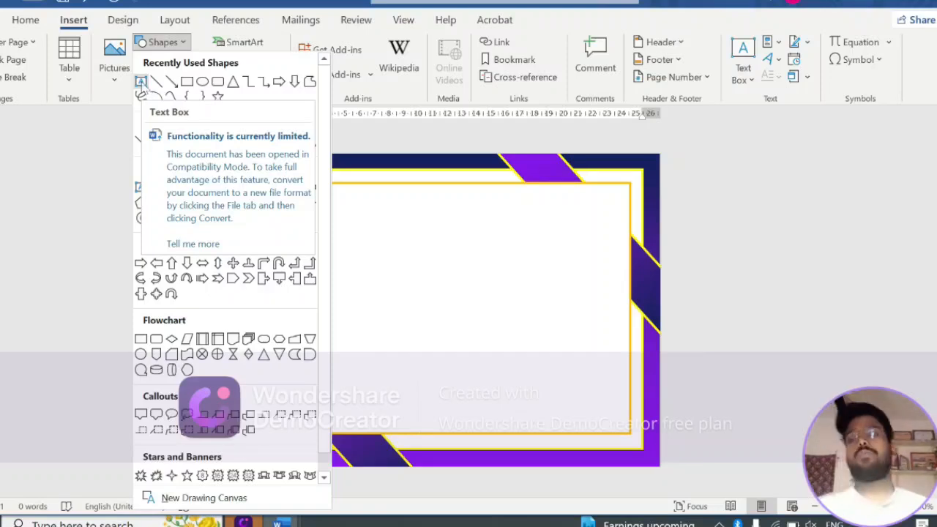
pyautogui.click(141, 82)
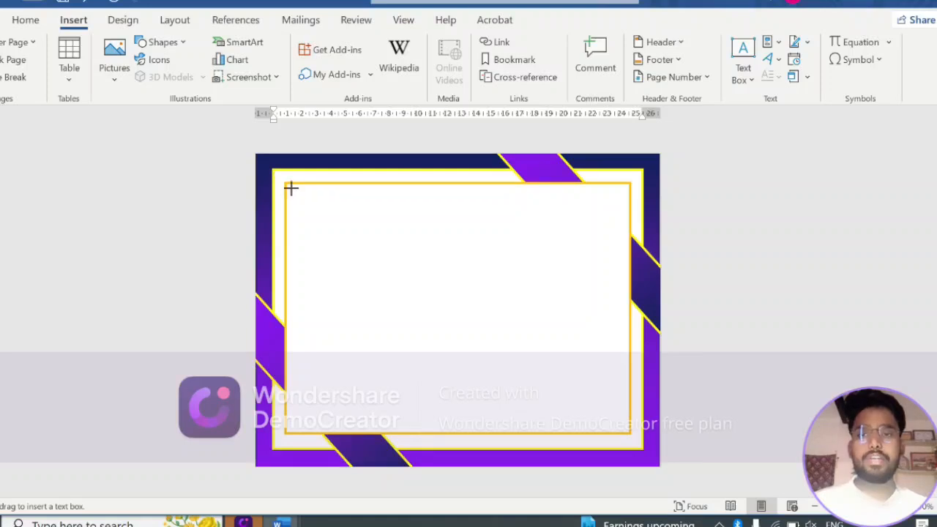
pyautogui.moveTo(291, 188); pyautogui.dragTo(624, 422)
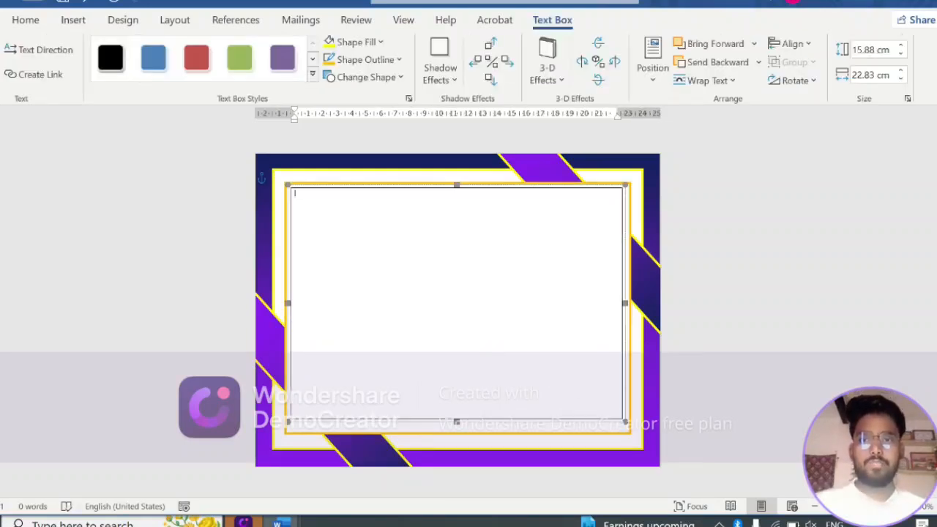
pyautogui.click(22, 20)
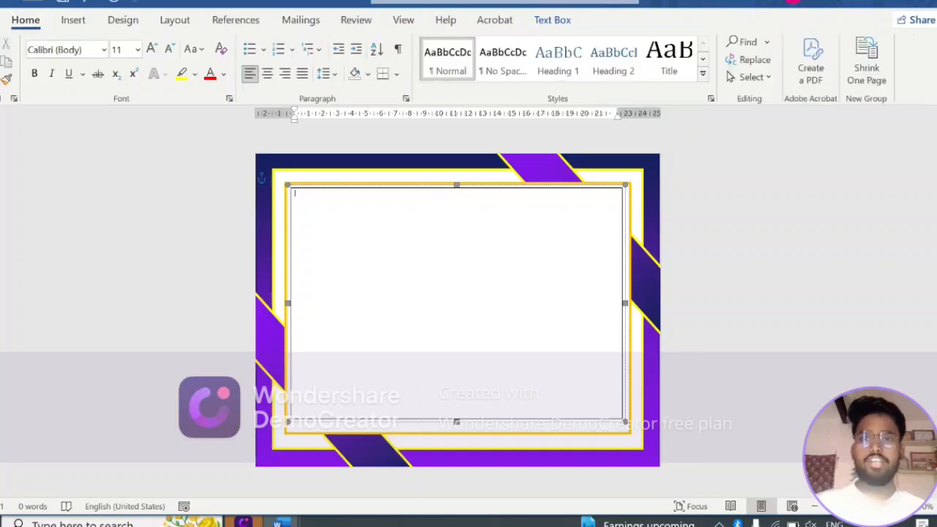
pyautogui.write('Certificate')
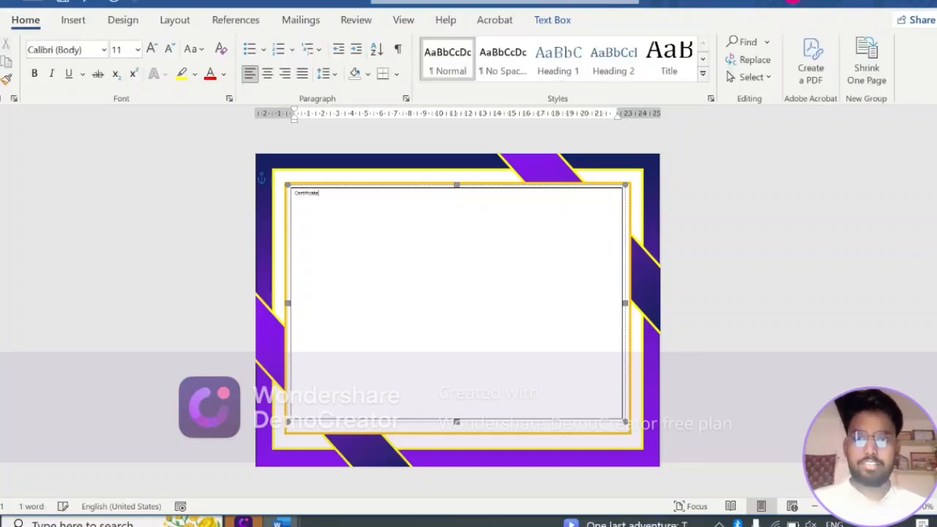
# Make the "Certificate" title bold and center it in the text box.
pyautogui.hotkey('ctrl', 'a')
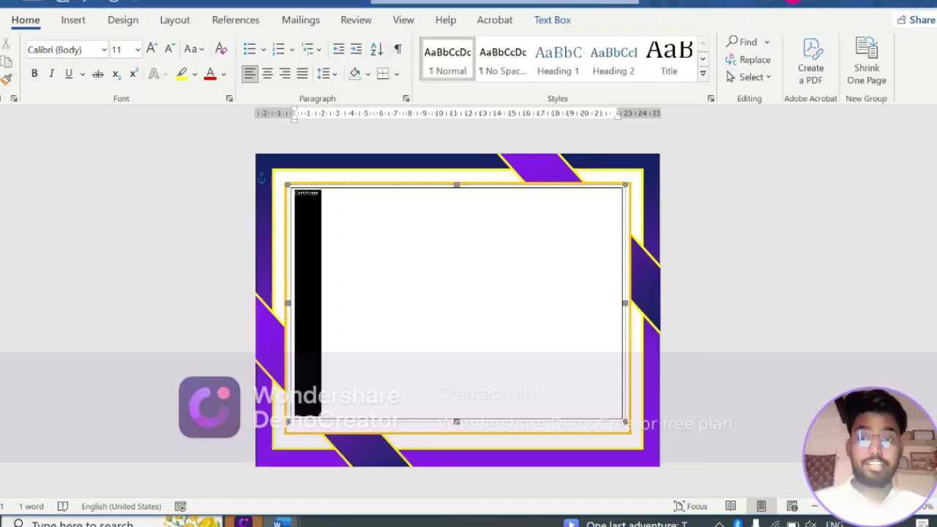
pyautogui.click(34, 77)
pyautogui.click(268, 76)
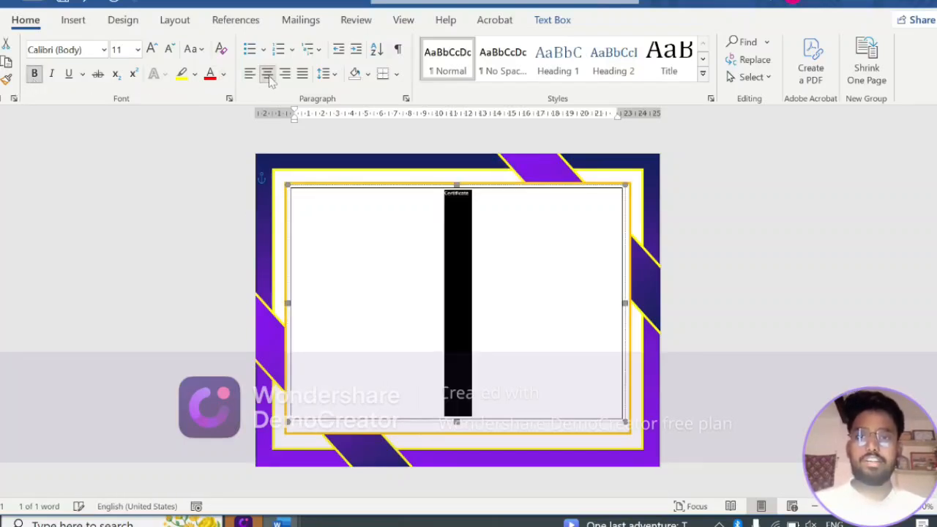
# Enlarge the "Certificate" title to 72 pt and set its font to Cambria (Headings).
pyautogui.click(152, 49)
pyautogui.click(151, 49)
pyautogui.click(151, 49)
pyautogui.click(151, 49)
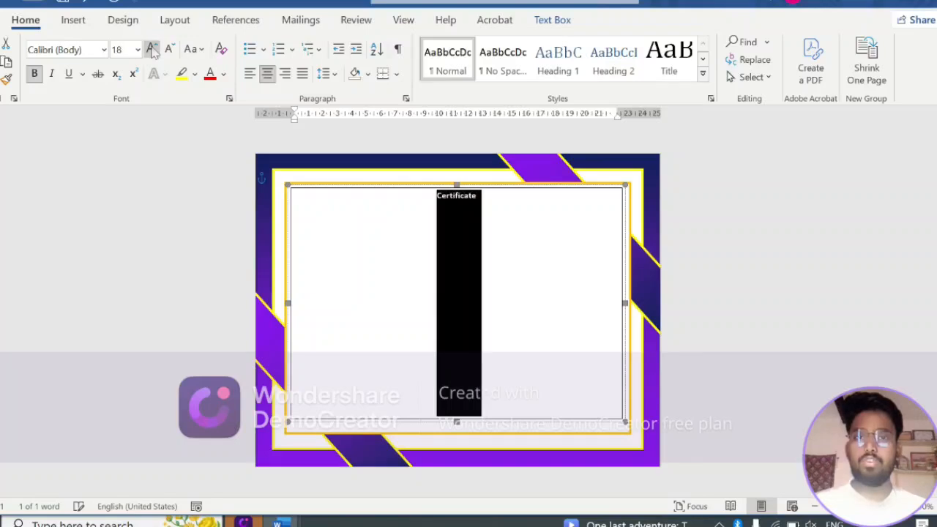
pyautogui.click(152, 49)
pyautogui.click(152, 49)
pyautogui.click(151, 49)
pyautogui.click(151, 49)
pyautogui.click(152, 49)
pyautogui.click(152, 49)
pyautogui.click(152, 49)
pyautogui.click(152, 49)
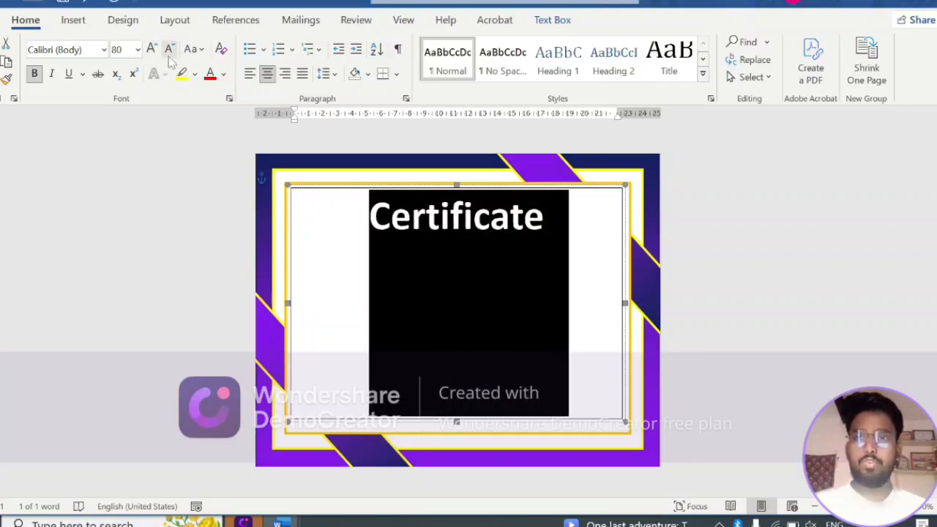
pyautogui.click(168, 49)
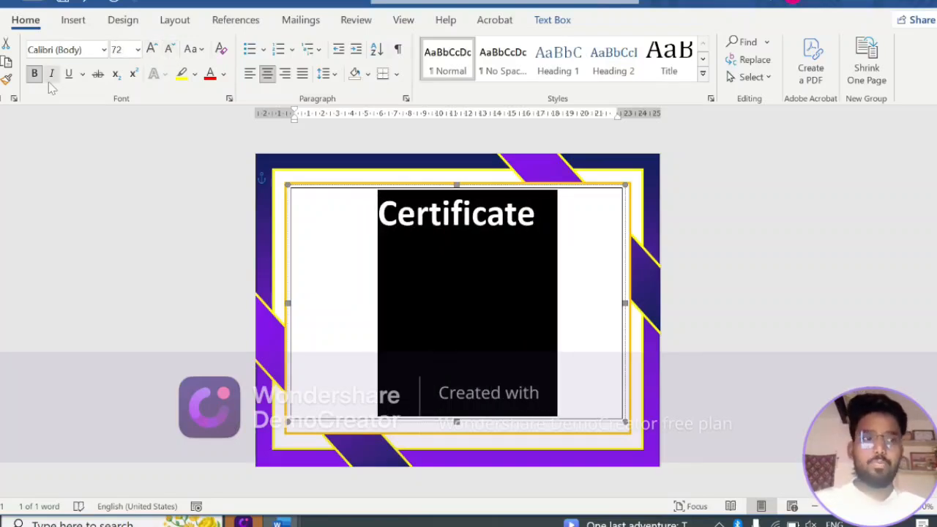
pyautogui.click(104, 49)
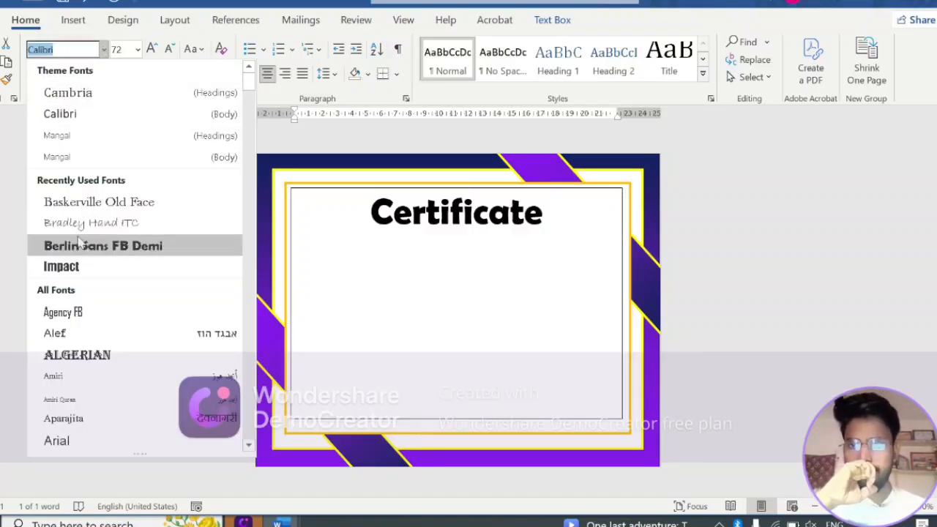
pyautogui.click(73, 94)
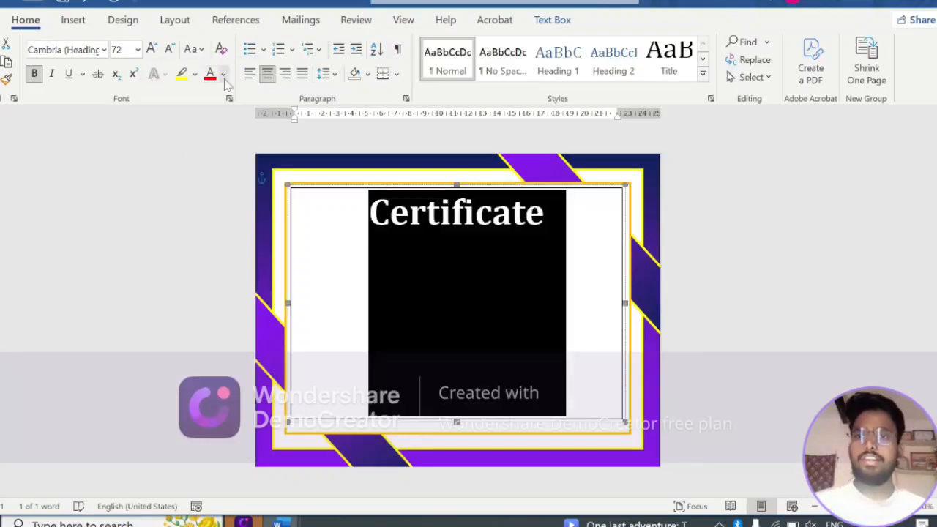
# Color the "Certificate" title text with the standard dark blue.
pyautogui.click(517, 263)
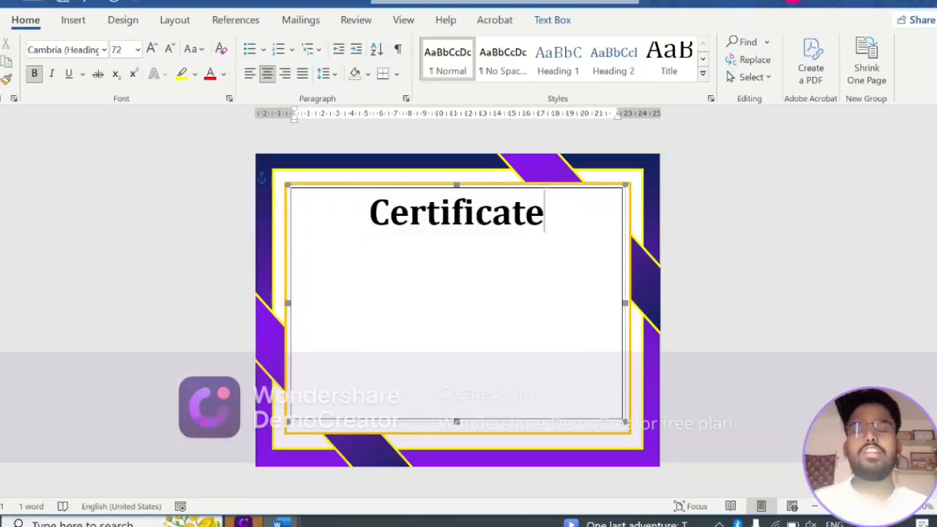
pyautogui.moveTo(544, 228); pyautogui.dragTo(376, 229)
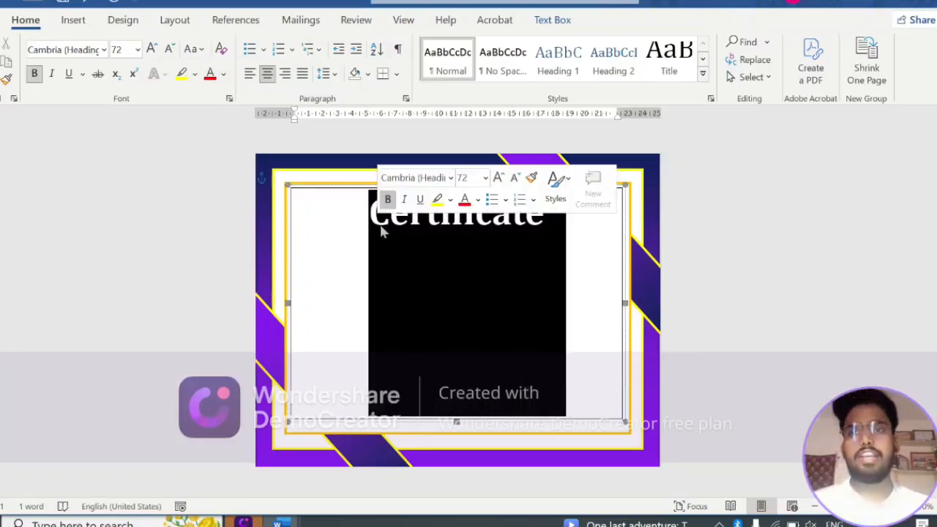
pyautogui.click(224, 74)
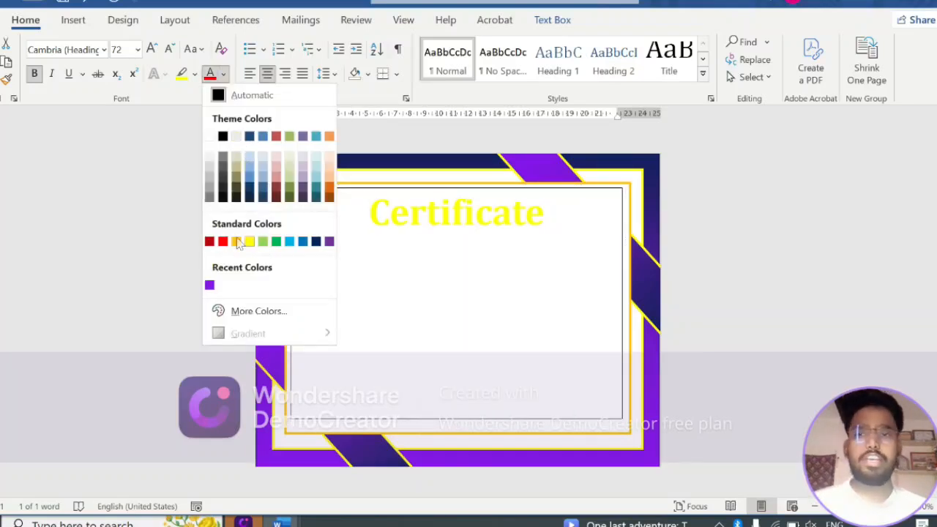
pyautogui.click(317, 242)
pyautogui.click(548, 213)
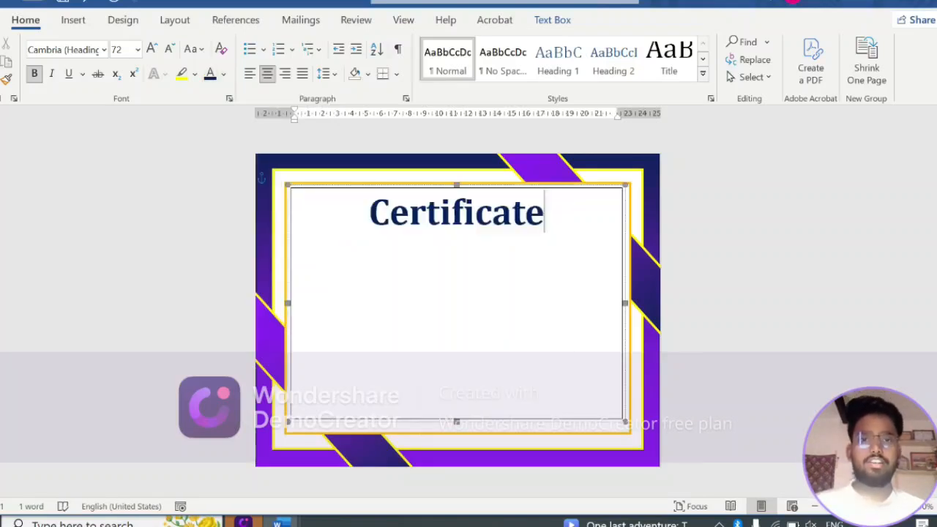